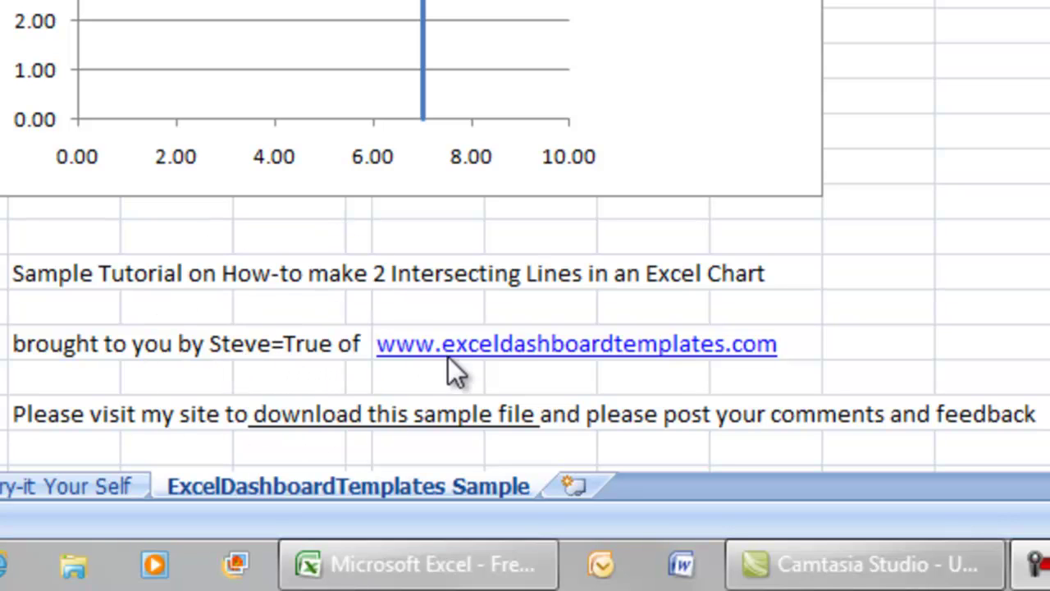
# Step: Open the Try-it Your Self sheet with the External, Internal and Intersection coordinate table
pyautogui.click(508, 359)
pyautogui.click(562, 361)
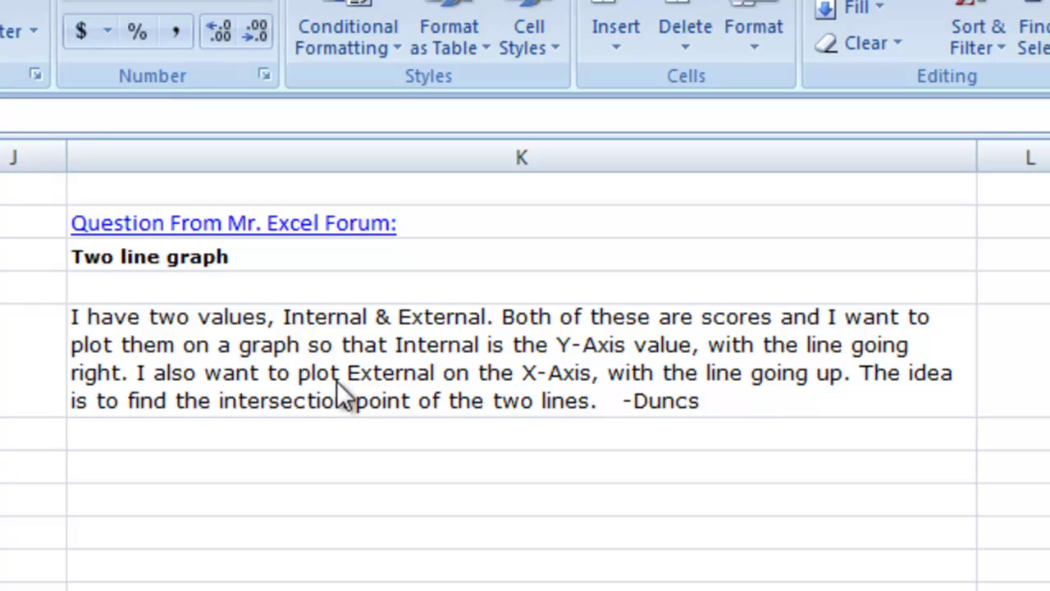
pyautogui.click(531, 386)
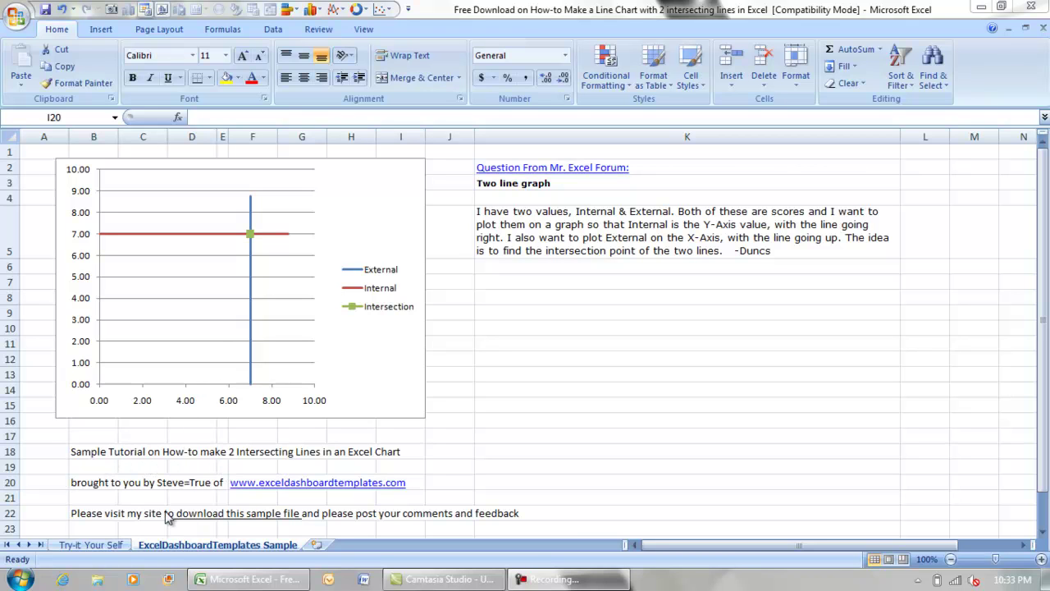
pyautogui.click(90, 545)
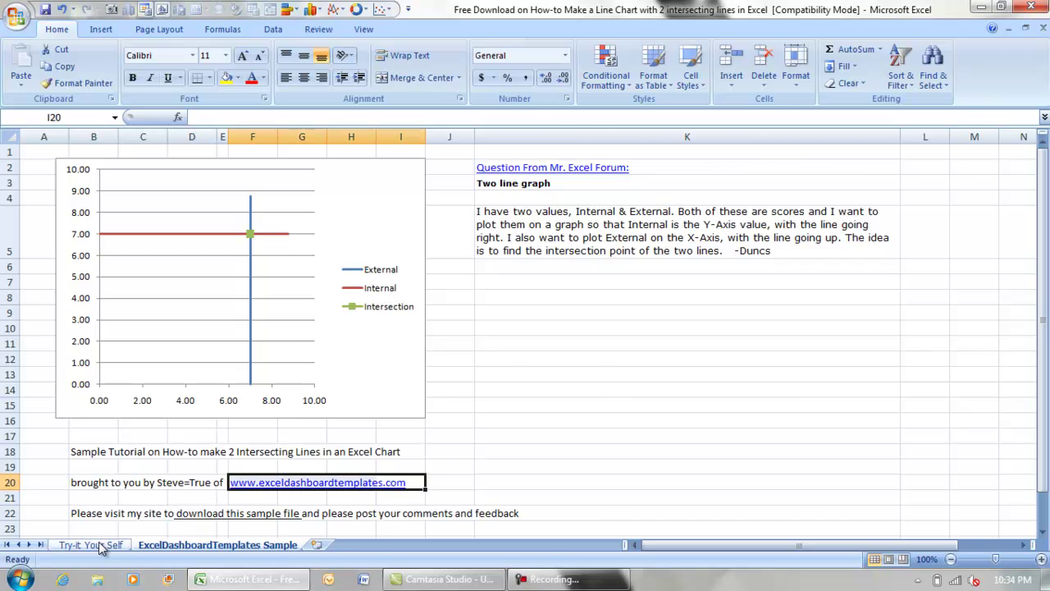
pyautogui.click(99, 546)
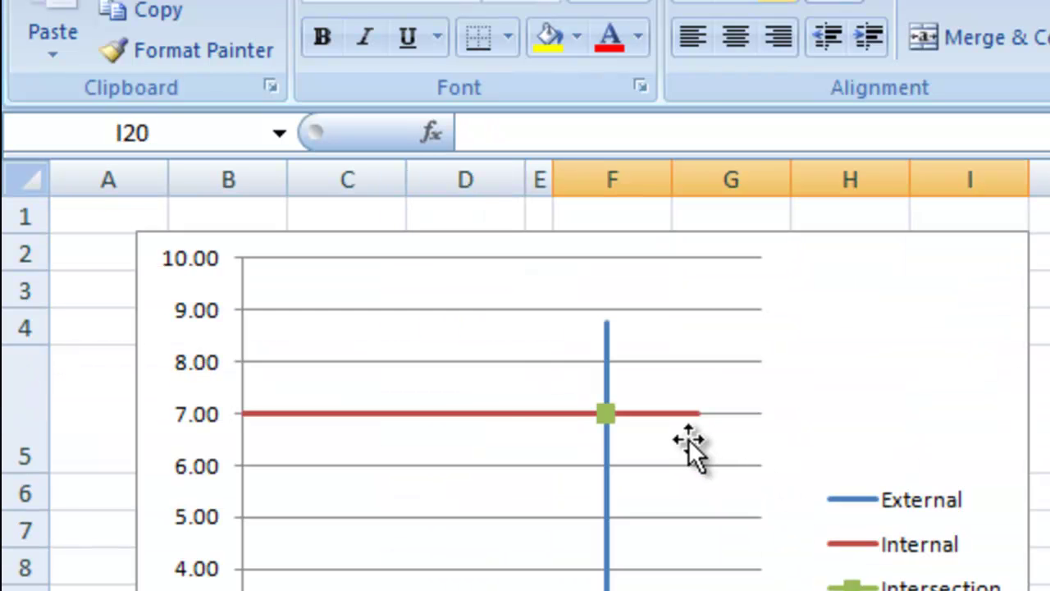
pyautogui.click(689, 439)
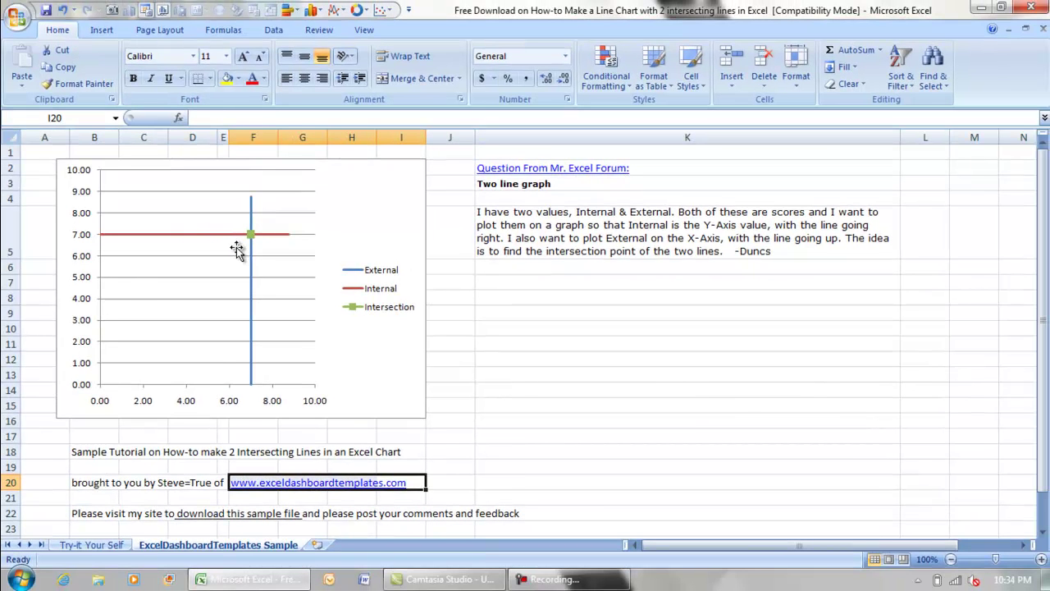
pyautogui.click(111, 546)
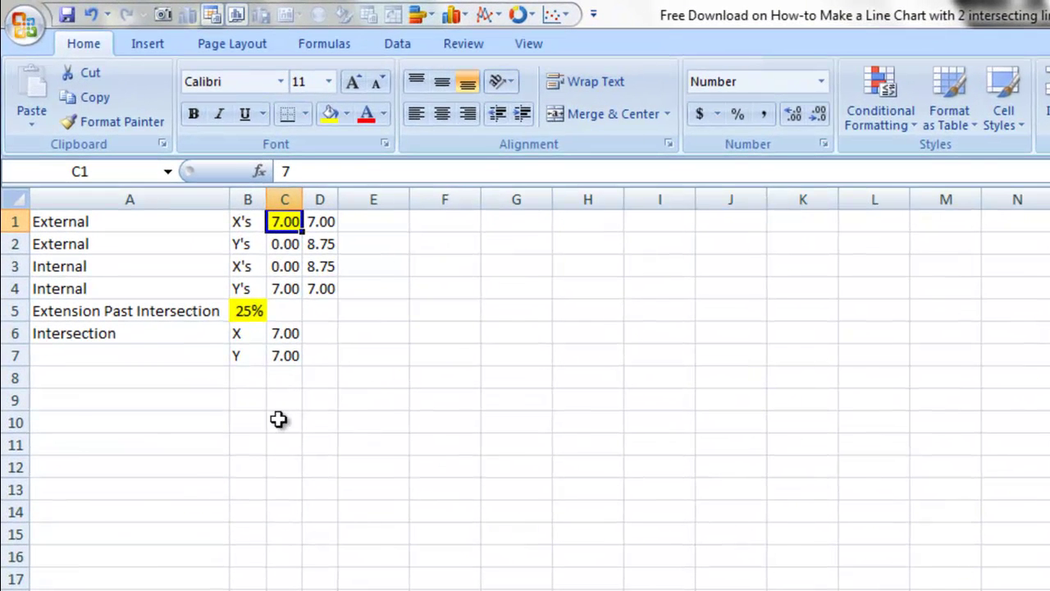
# Step: Insert a blank Scatter with Straight Lines and Markers chart from cell C10 and place it at E1
pyautogui.click(272, 420)
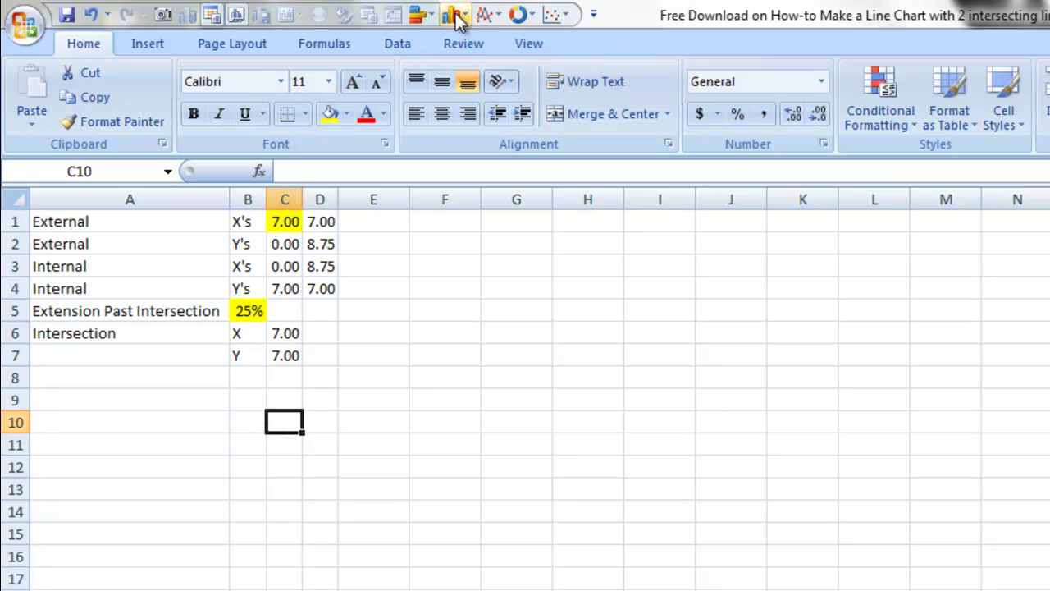
pyautogui.click(168, 37)
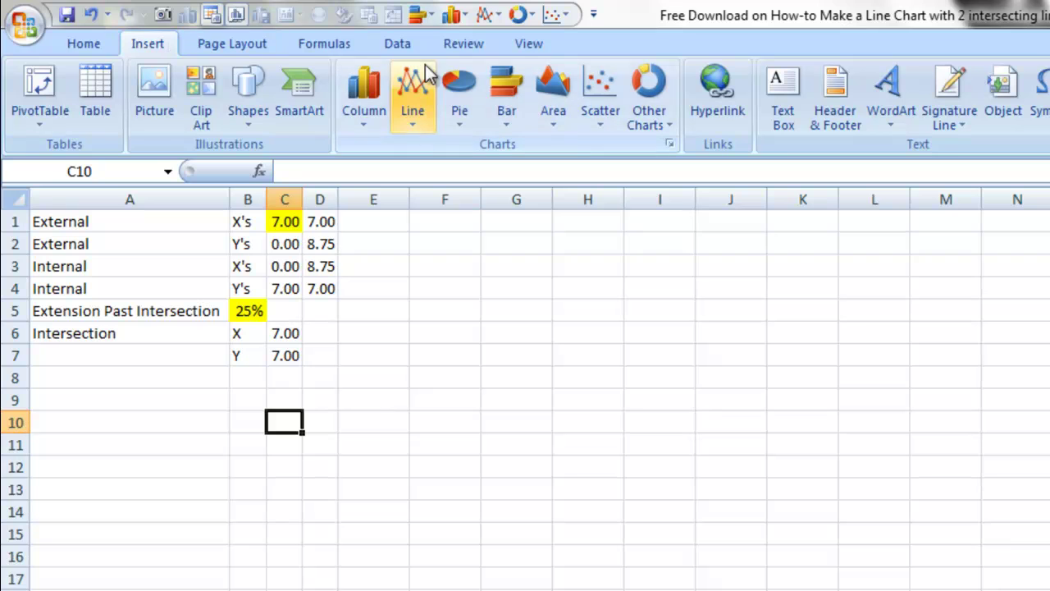
pyautogui.click(597, 119)
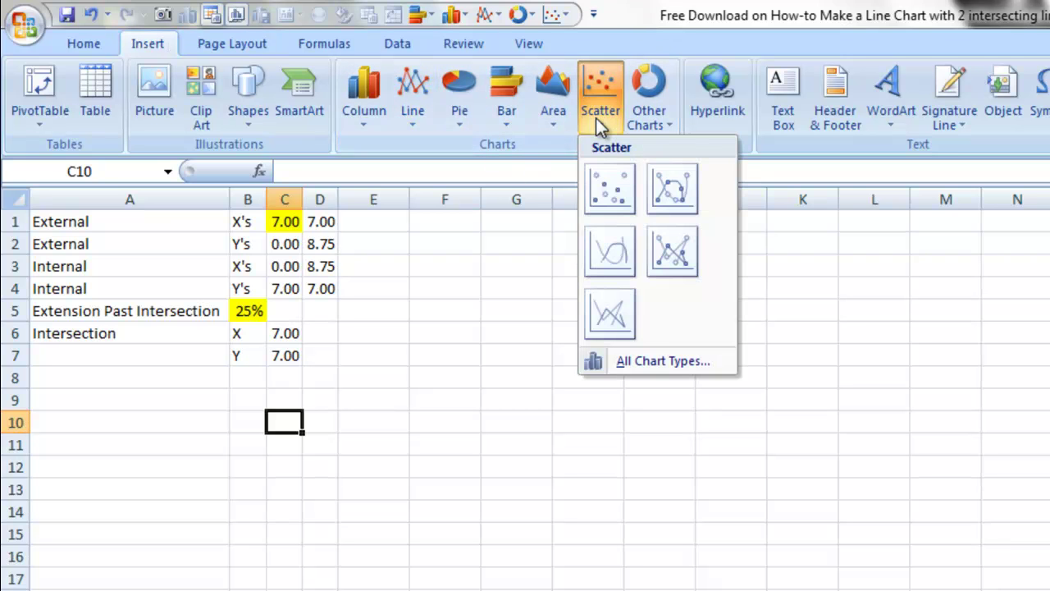
pyautogui.click(662, 256)
pyautogui.moveTo(538, 346); pyautogui.dragTo(377, 226)
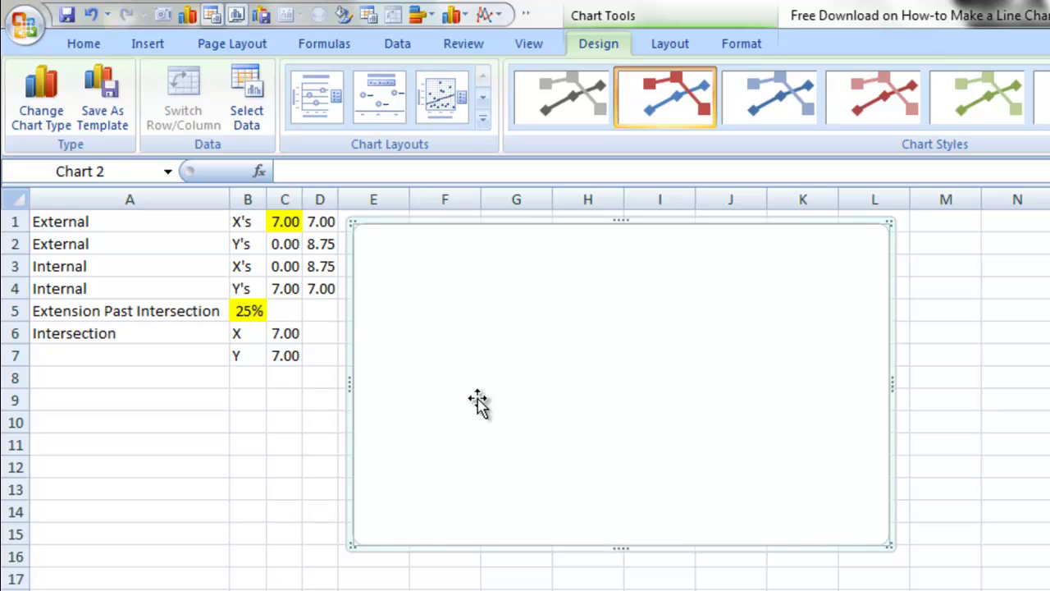
# Step: Open the empty chart's Select Data Source dialog and begin adding a new series
pyautogui.click(633, 350)
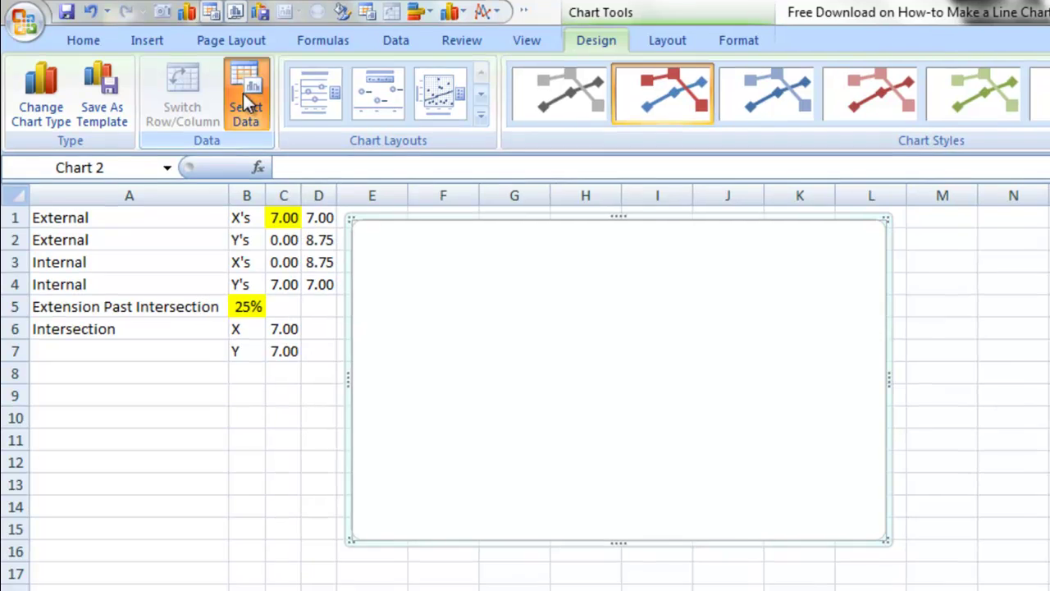
pyautogui.click(245, 97)
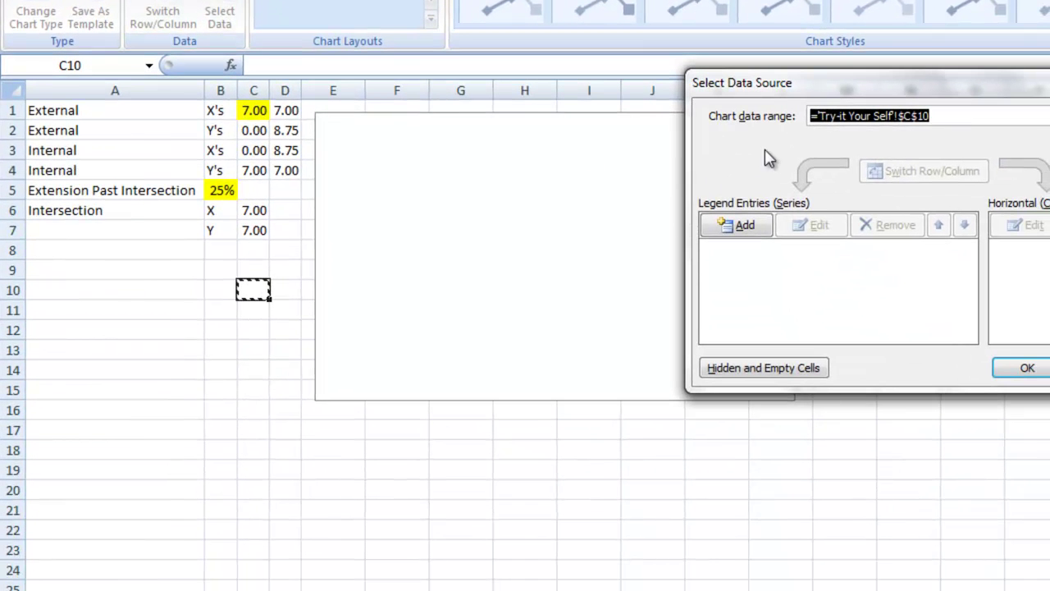
pyautogui.moveTo(800, 102); pyautogui.dragTo(157, 280)
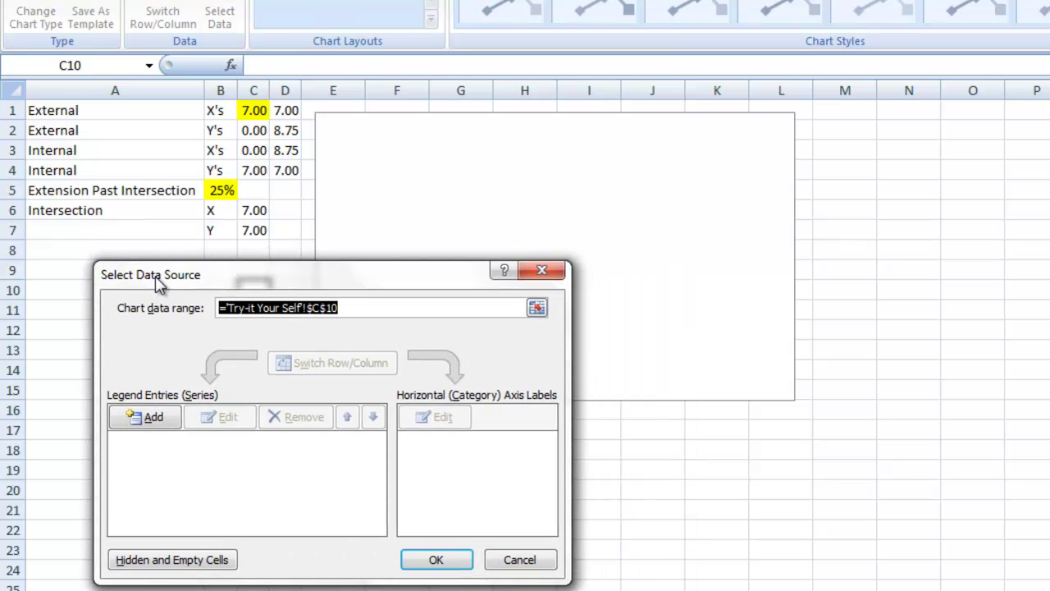
pyautogui.click(156, 419)
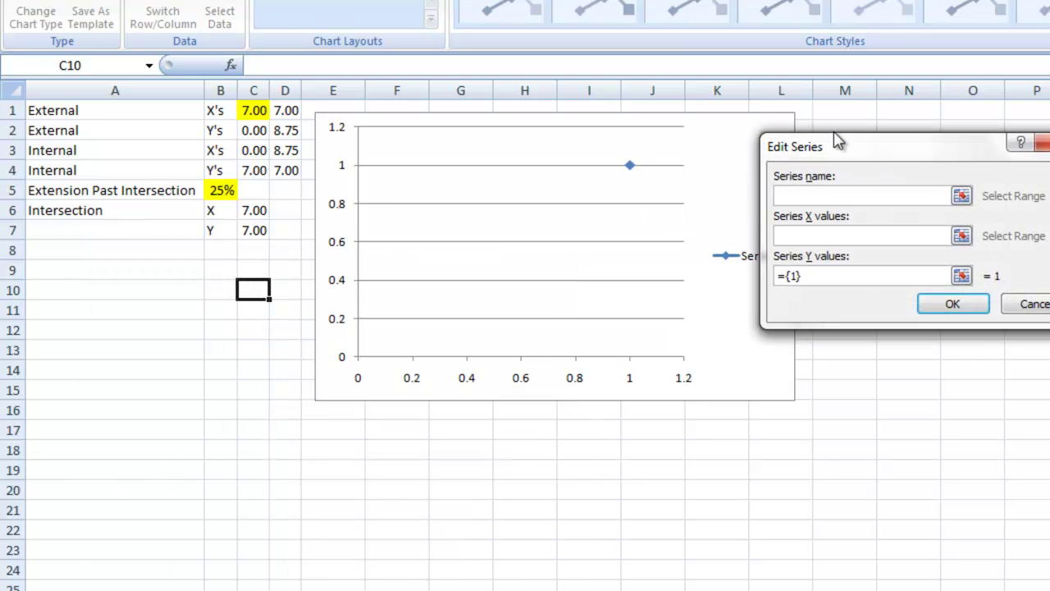
pyautogui.moveTo(829, 154); pyautogui.dragTo(120, 271)
# Step: Set the series name to A1, X values to C1:D1 and Y values to C2:D2
pyautogui.click(106, 110)
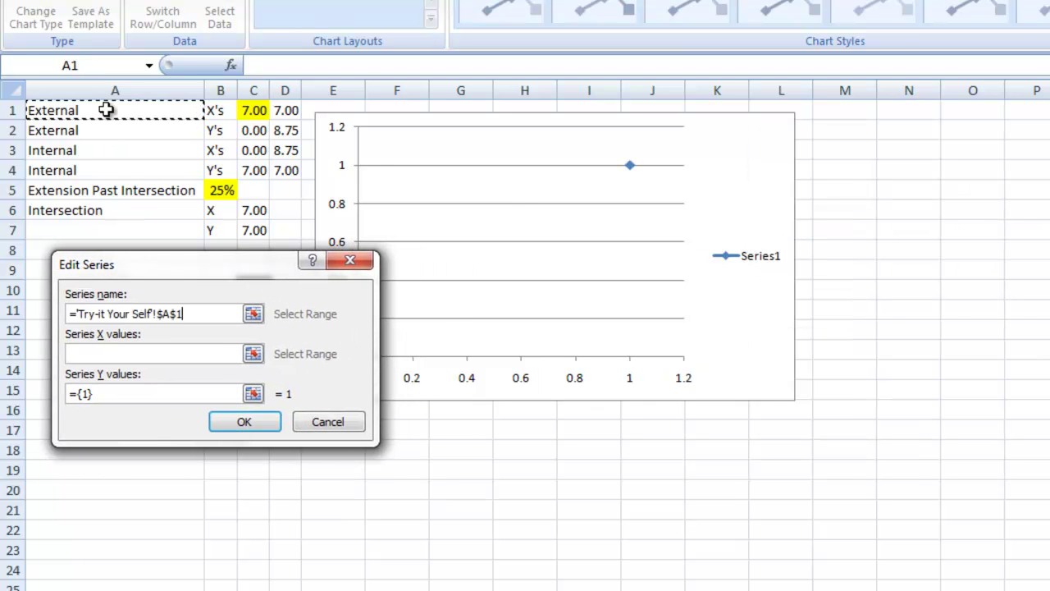
pyautogui.click(189, 353)
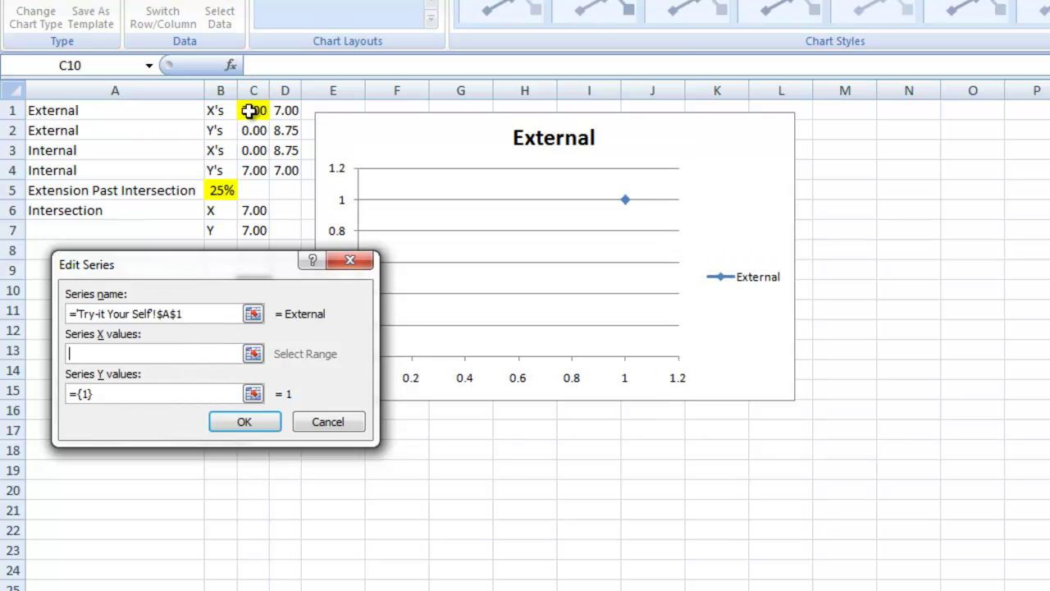
pyautogui.moveTo(251, 110); pyautogui.dragTo(279, 110)
pyautogui.moveTo(139, 394); pyautogui.dragTo(66, 398)
pyautogui.press('BackSpace')
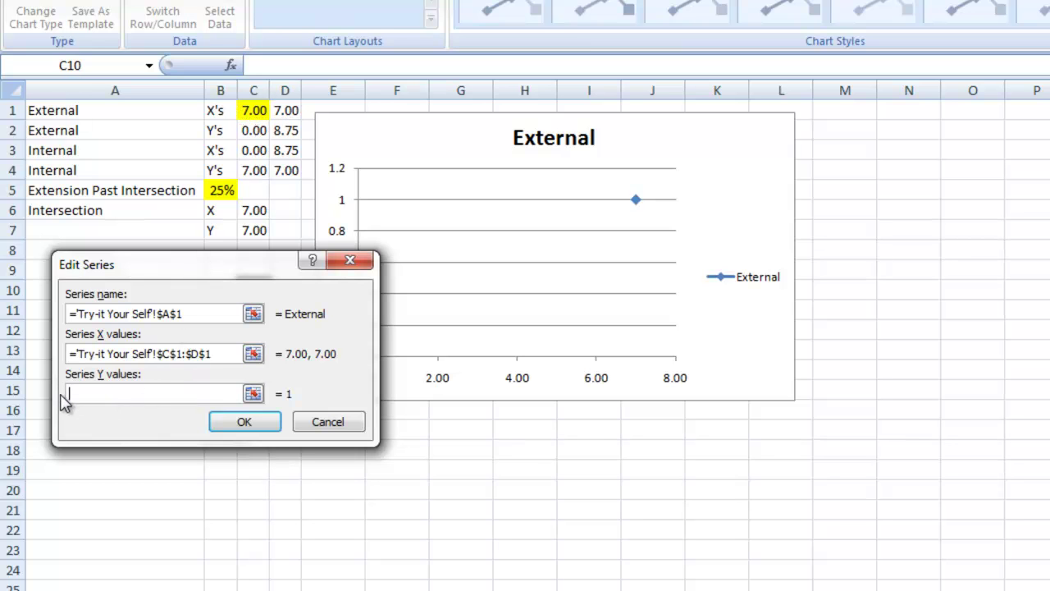
pyautogui.click(246, 134)
pyautogui.moveTo(246, 134); pyautogui.dragTo(279, 133)
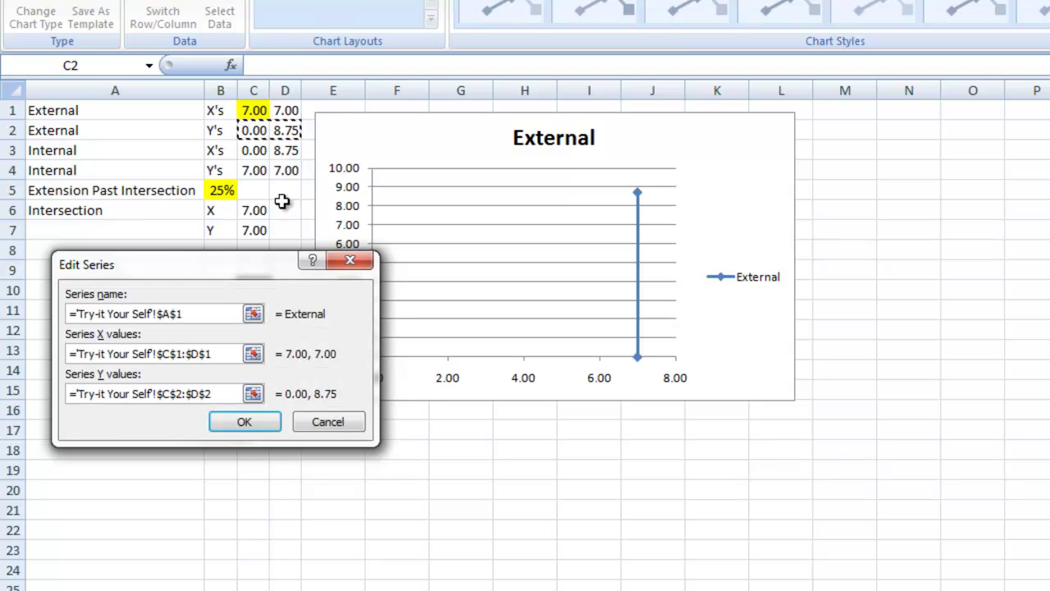
pyautogui.click(628, 235)
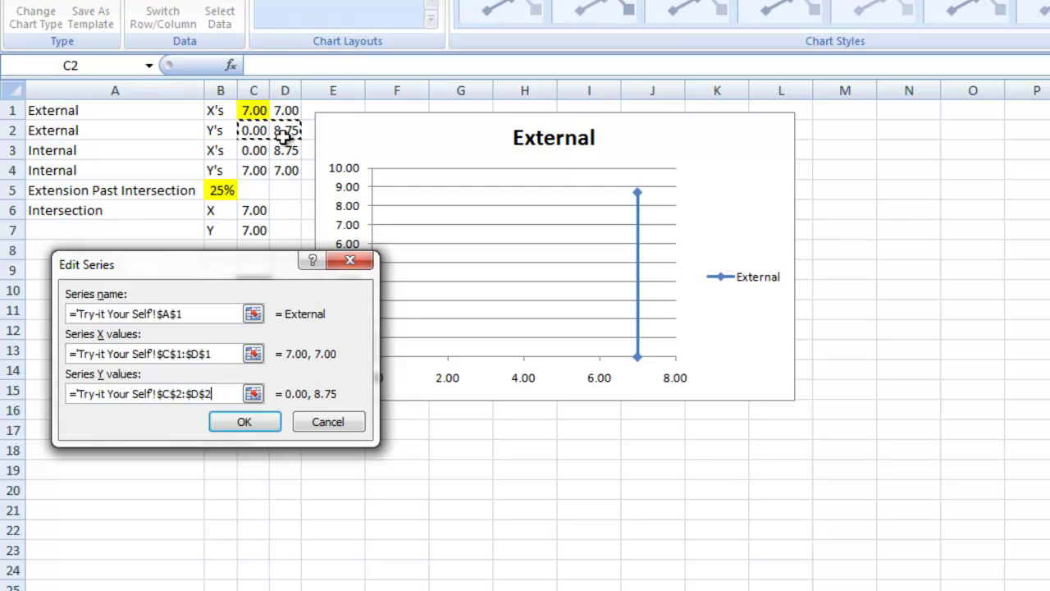
# Step: Add the Internal series named from A3 with X values C3:D3 and Y values C4:D4
pyautogui.click(261, 421)
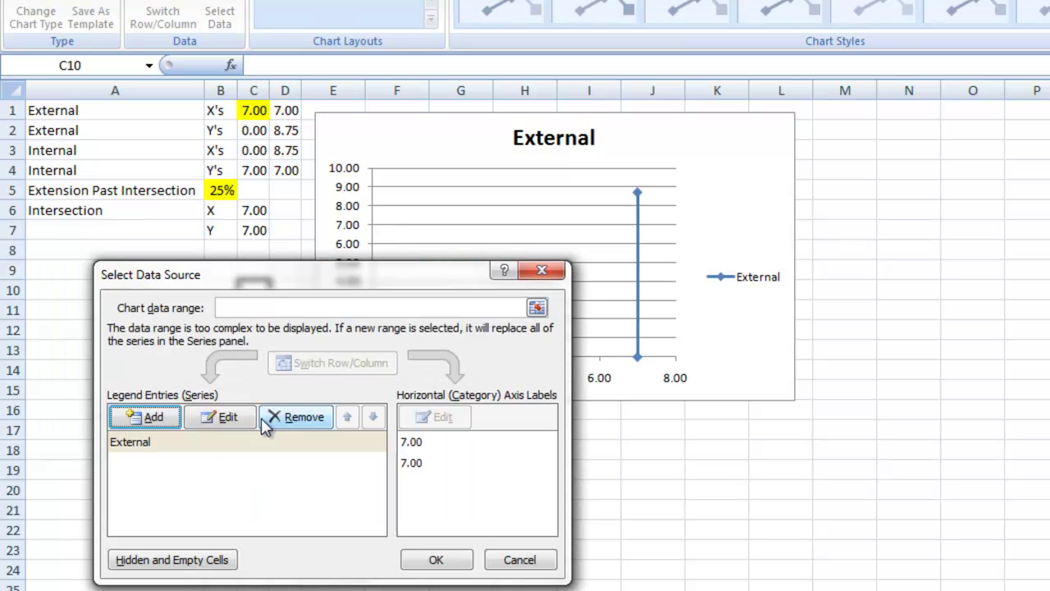
pyautogui.click(153, 417)
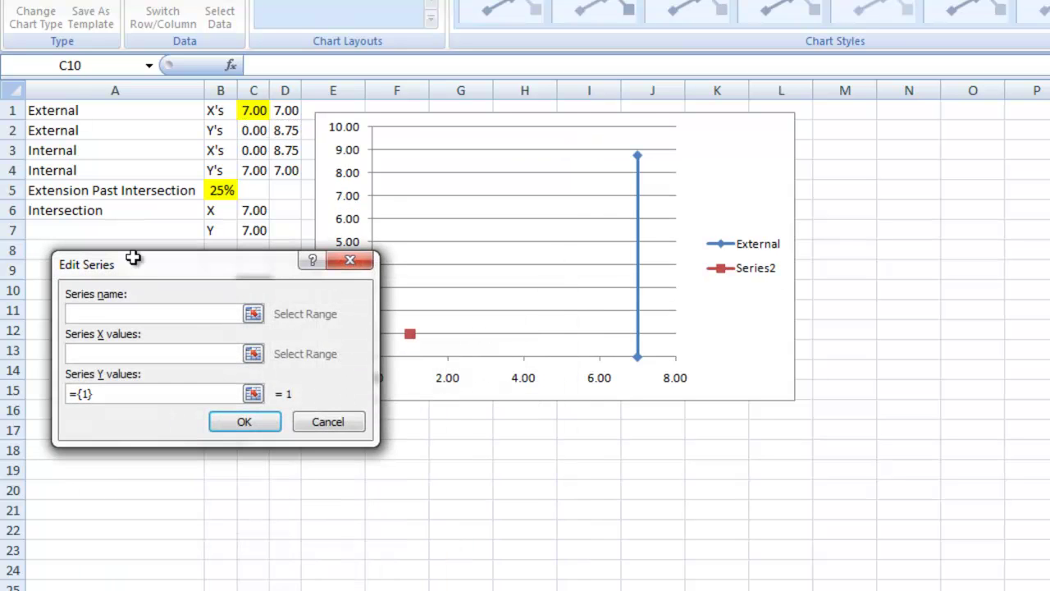
pyautogui.click(90, 155)
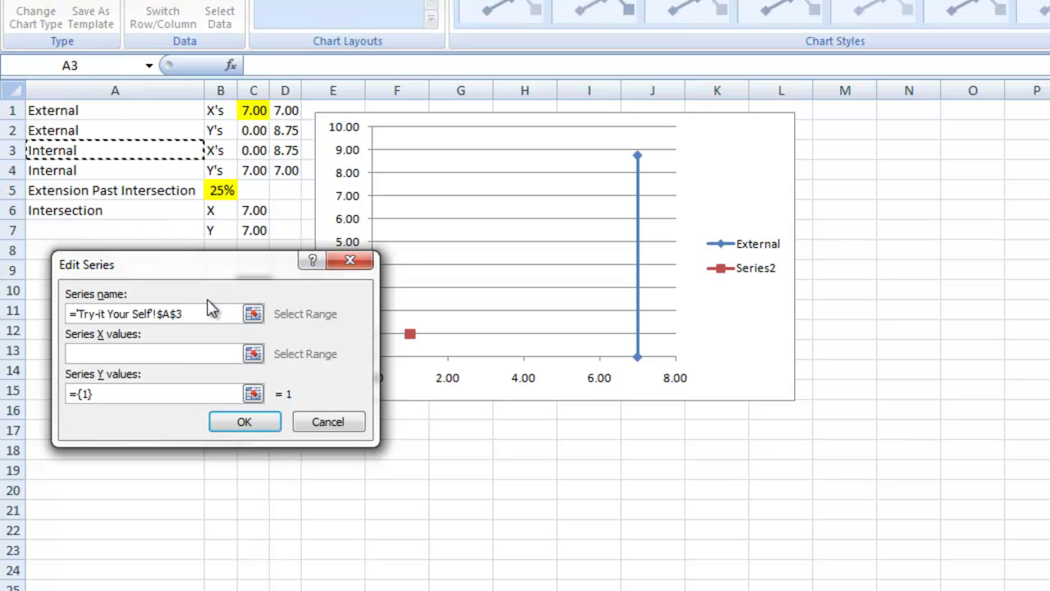
pyautogui.click(155, 353)
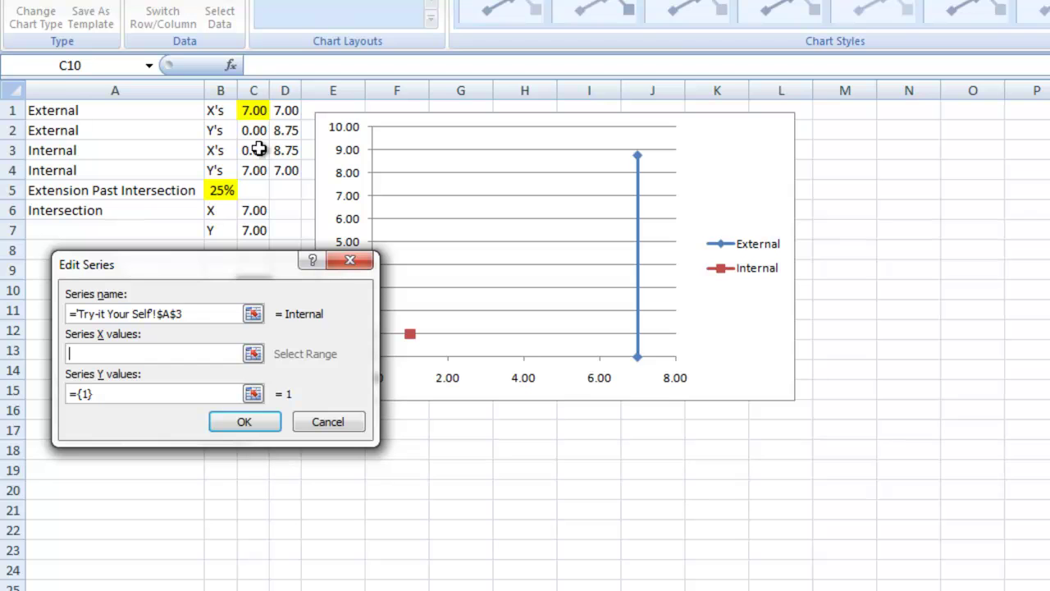
pyautogui.moveTo(259, 149); pyautogui.dragTo(276, 150)
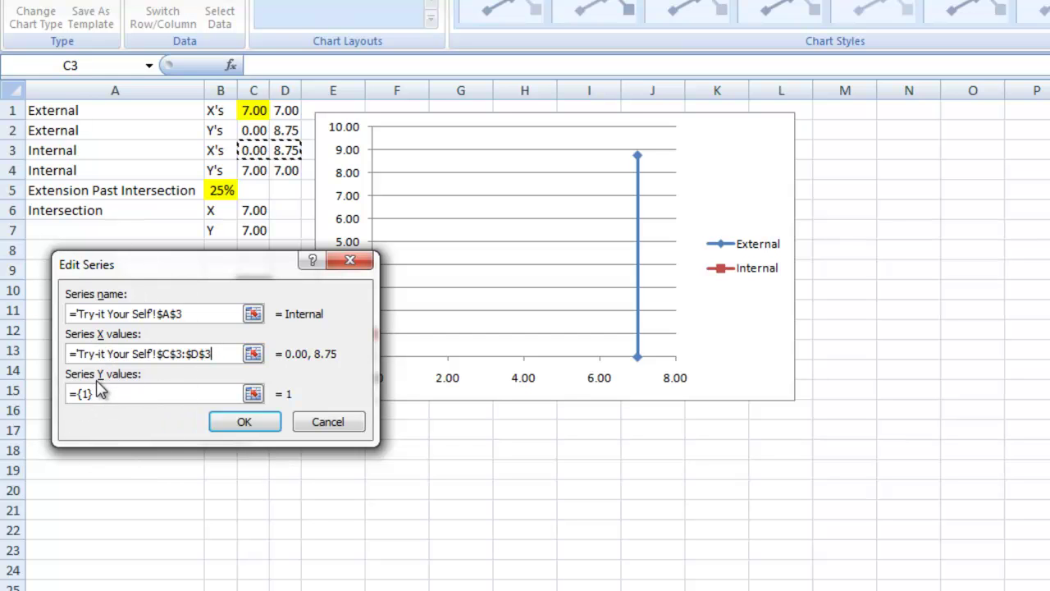
pyautogui.moveTo(102, 395); pyautogui.dragTo(74, 396)
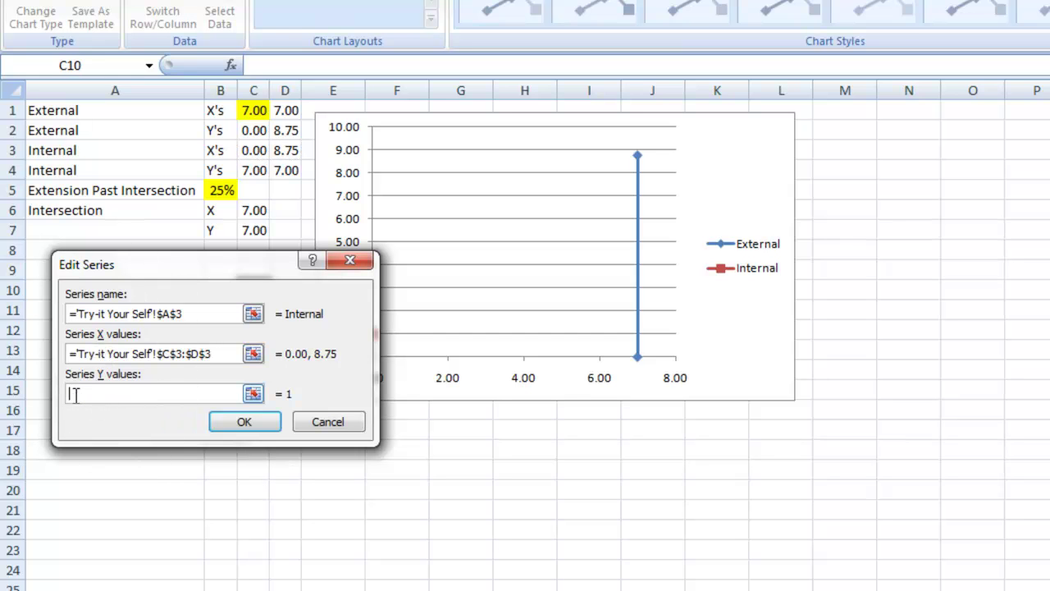
pyautogui.click(252, 171)
pyautogui.moveTo(252, 175); pyautogui.dragTo(286, 176)
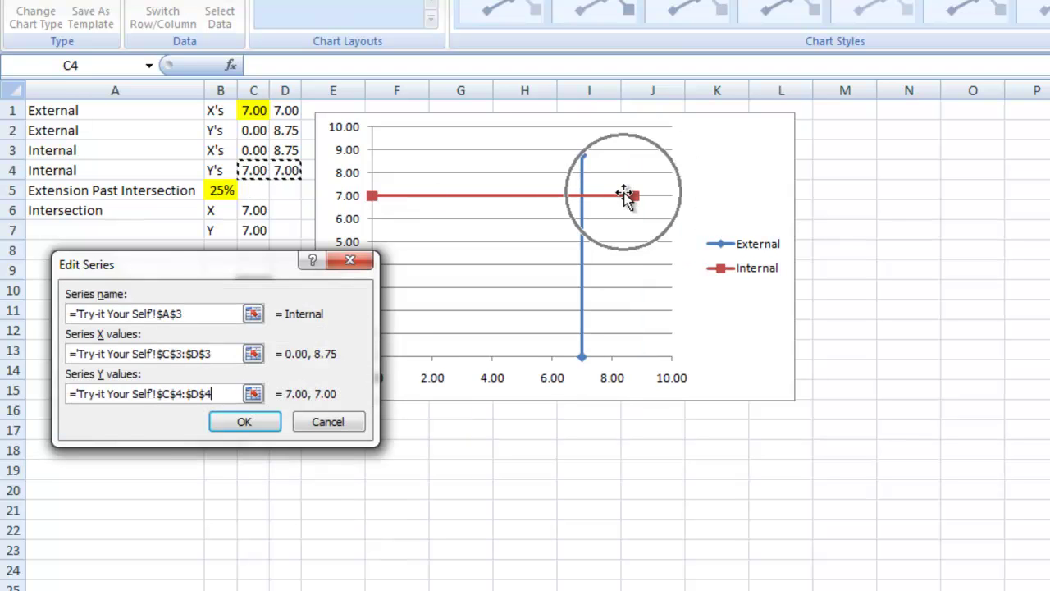
pyautogui.click(385, 199)
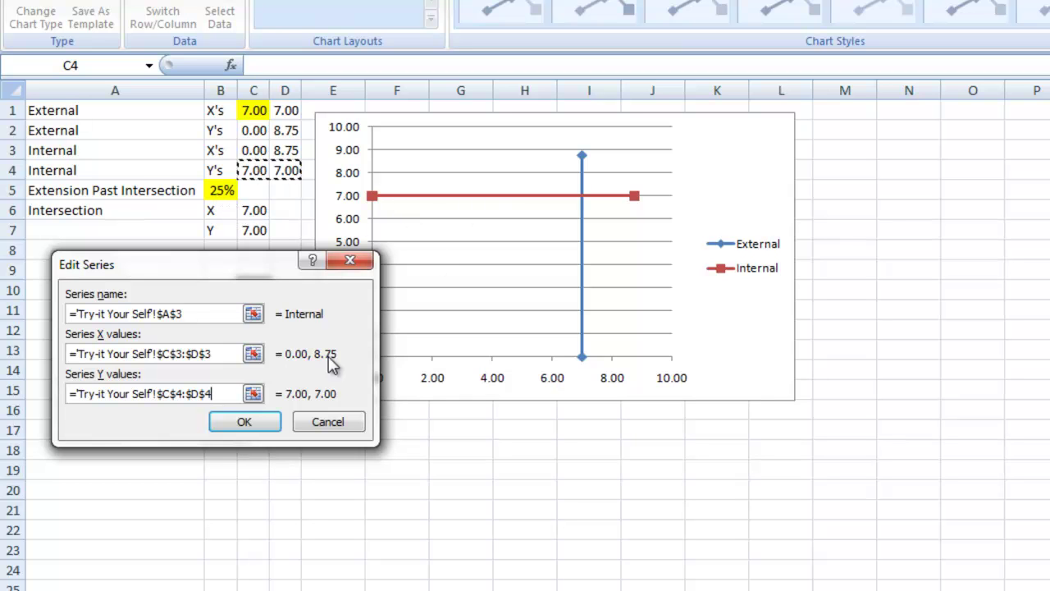
pyautogui.click(270, 430)
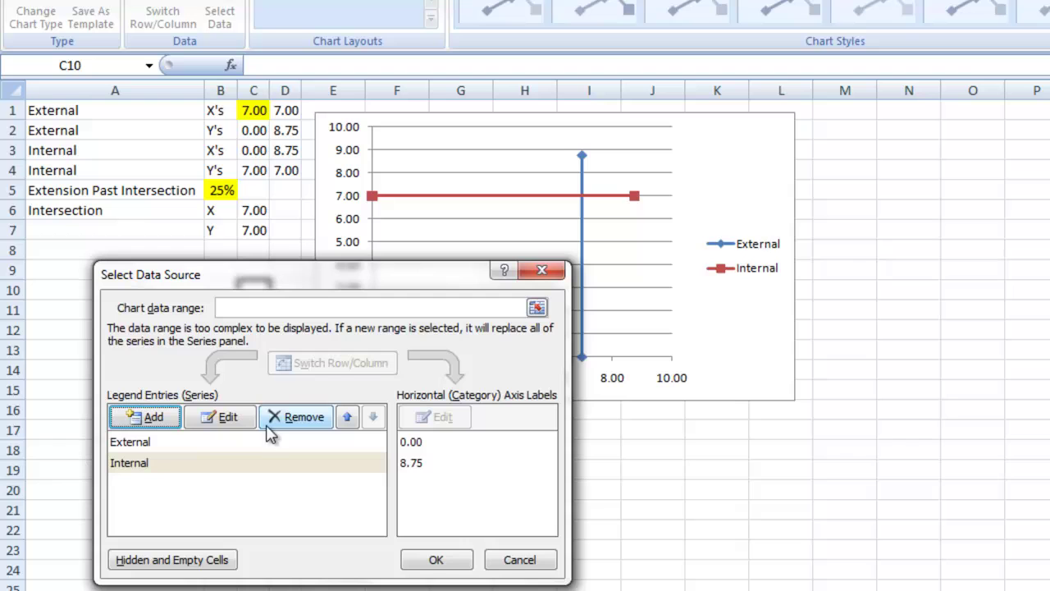
# Step: Add the Intersection series named from A6 with X value C6 and Y value C7, then select its point
pyautogui.click(163, 416)
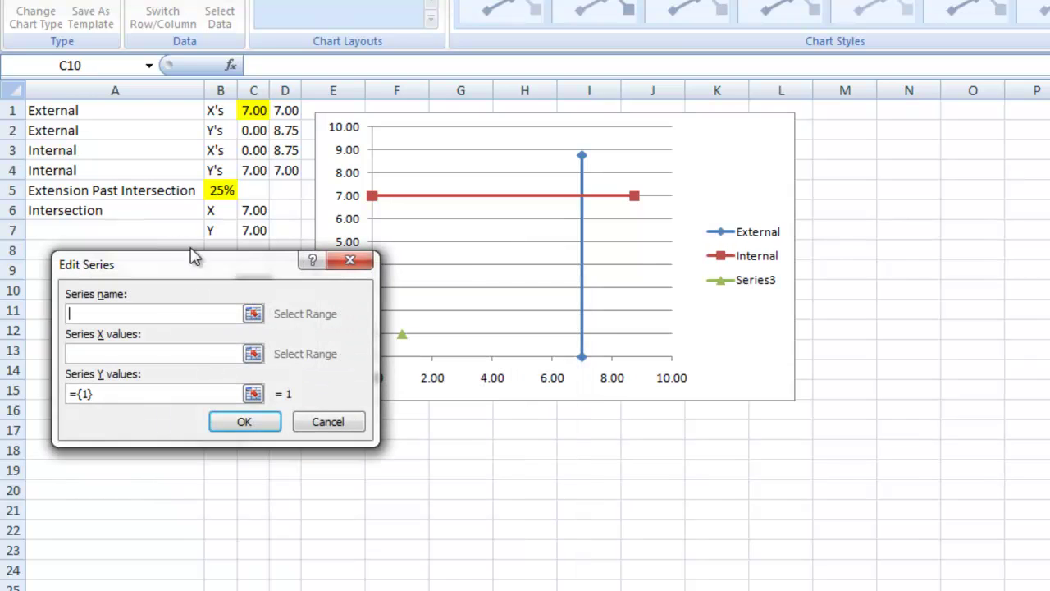
pyautogui.click(98, 215)
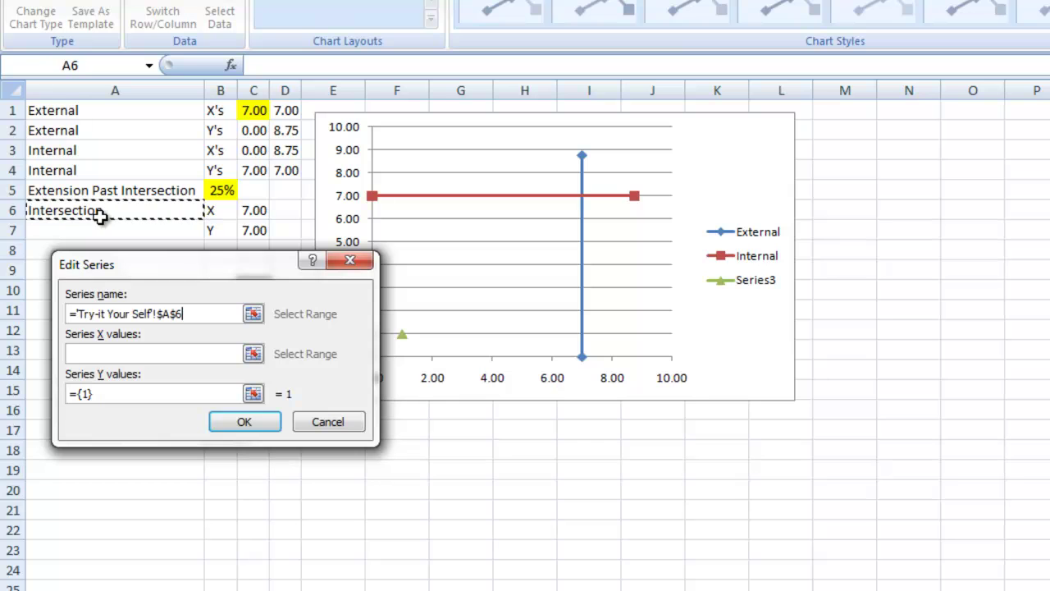
pyautogui.click(123, 353)
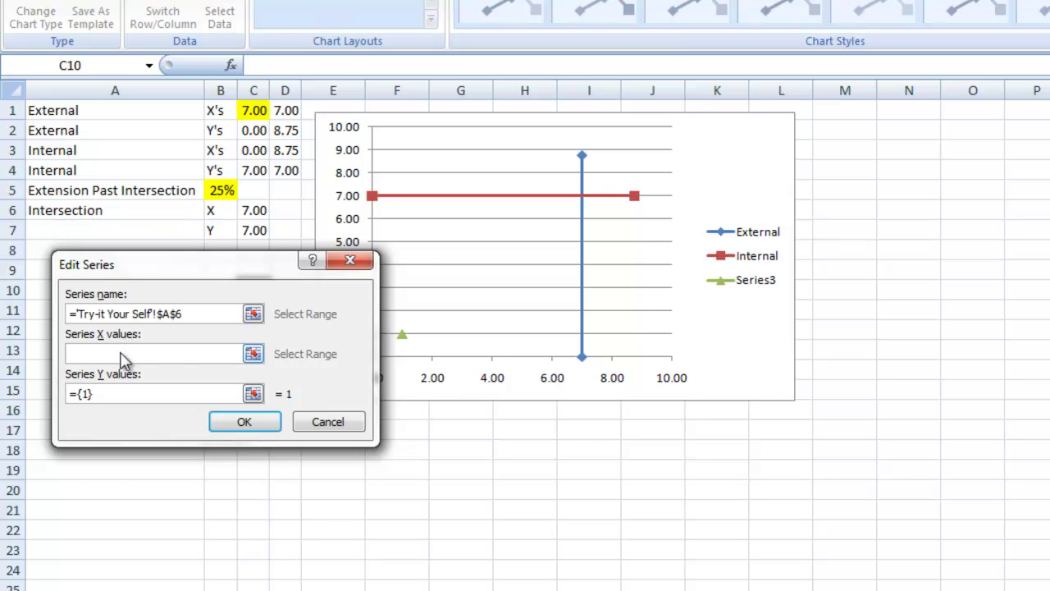
pyautogui.click(238, 210)
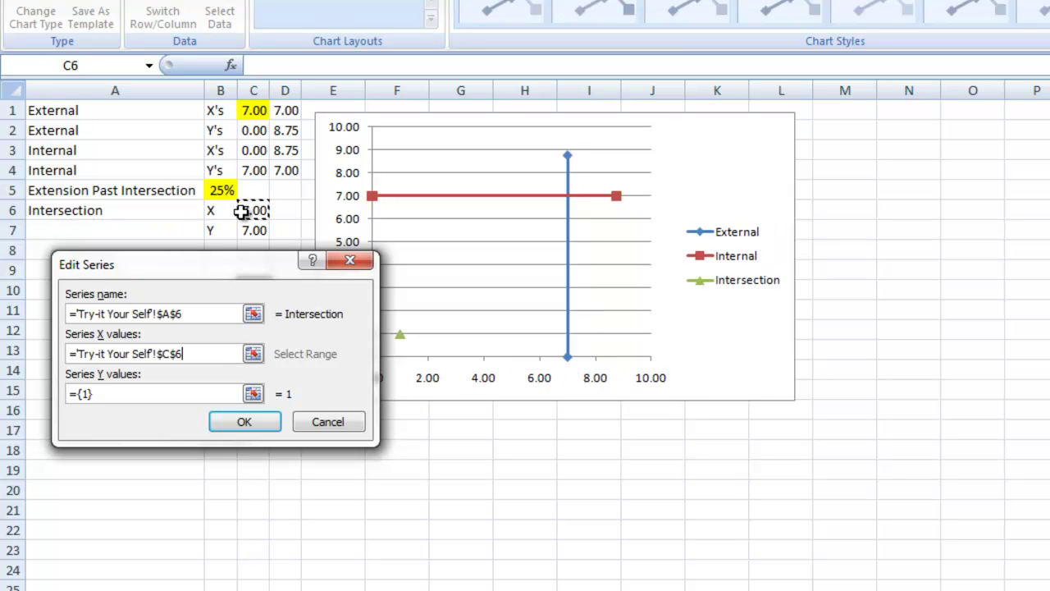
pyautogui.click(120, 396)
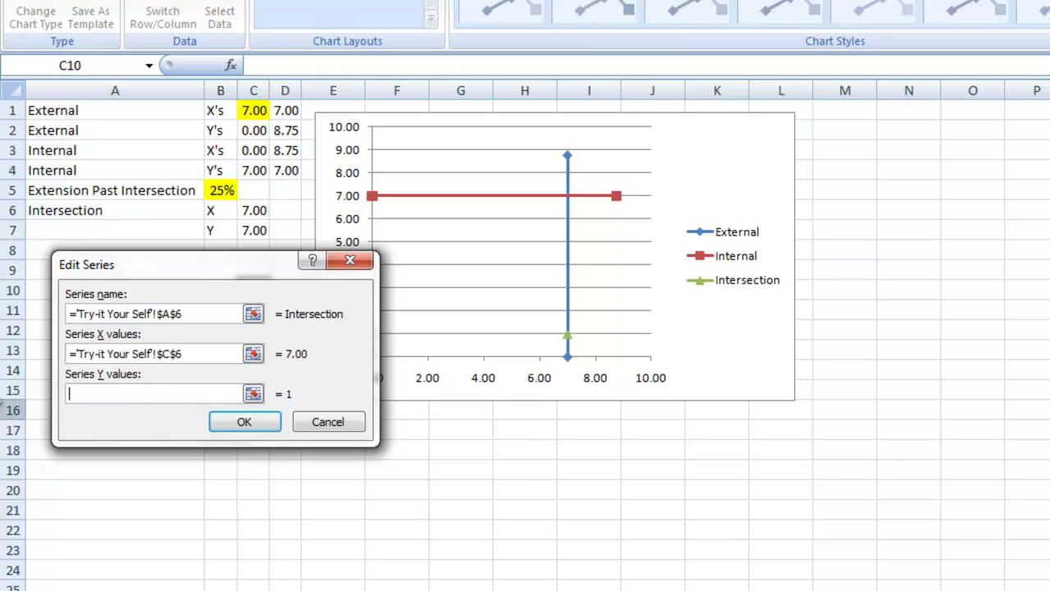
pyautogui.click(259, 229)
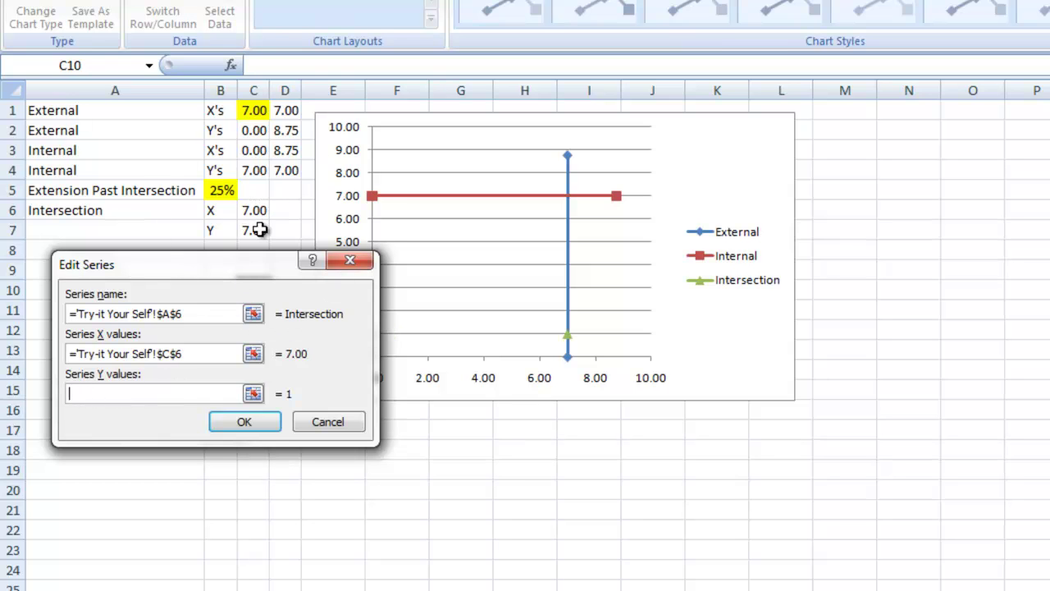
pyautogui.click(271, 427)
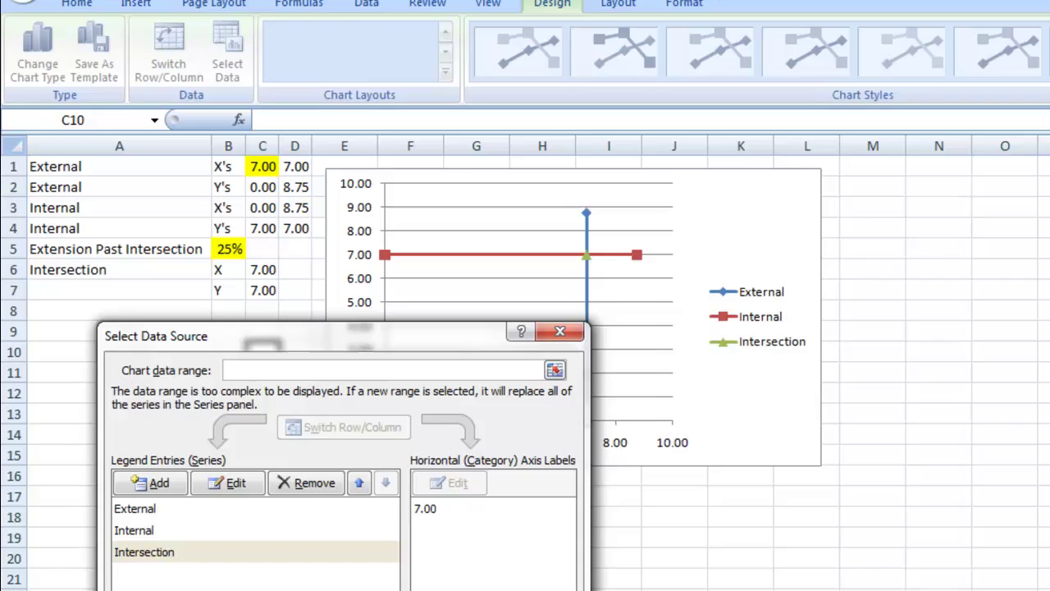
pyautogui.click(436, 560)
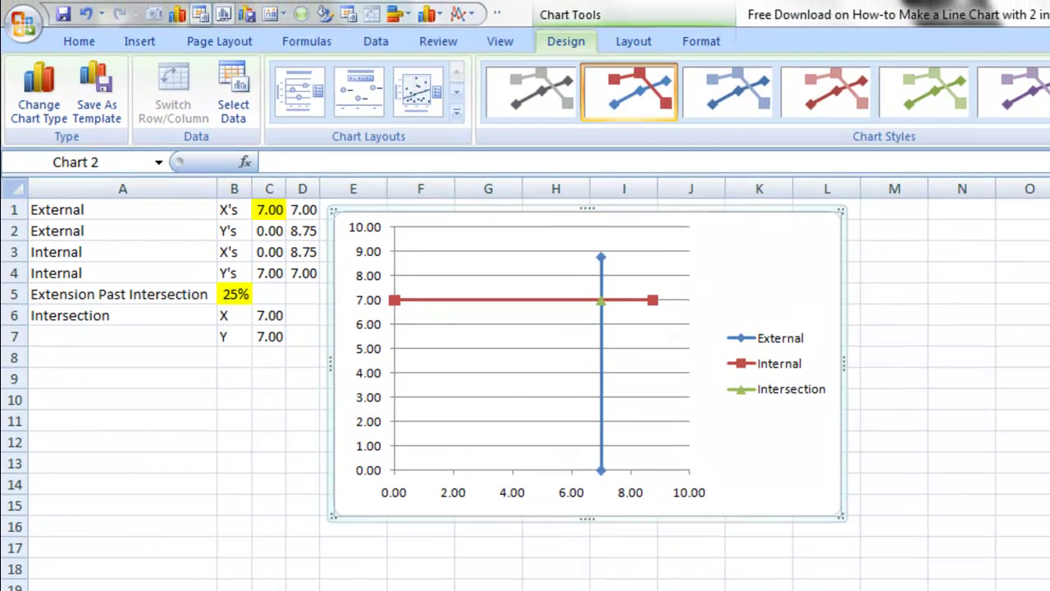
pyautogui.click(603, 304)
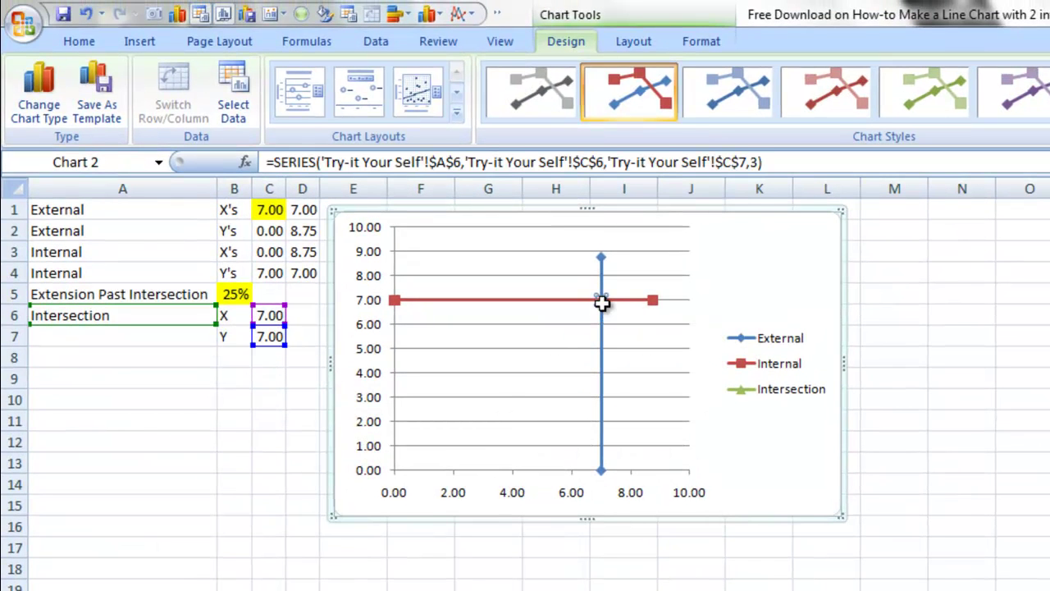
# Step: Change the Intersection series marker to a built-in square via Format Selection
pyautogui.click(648, 39)
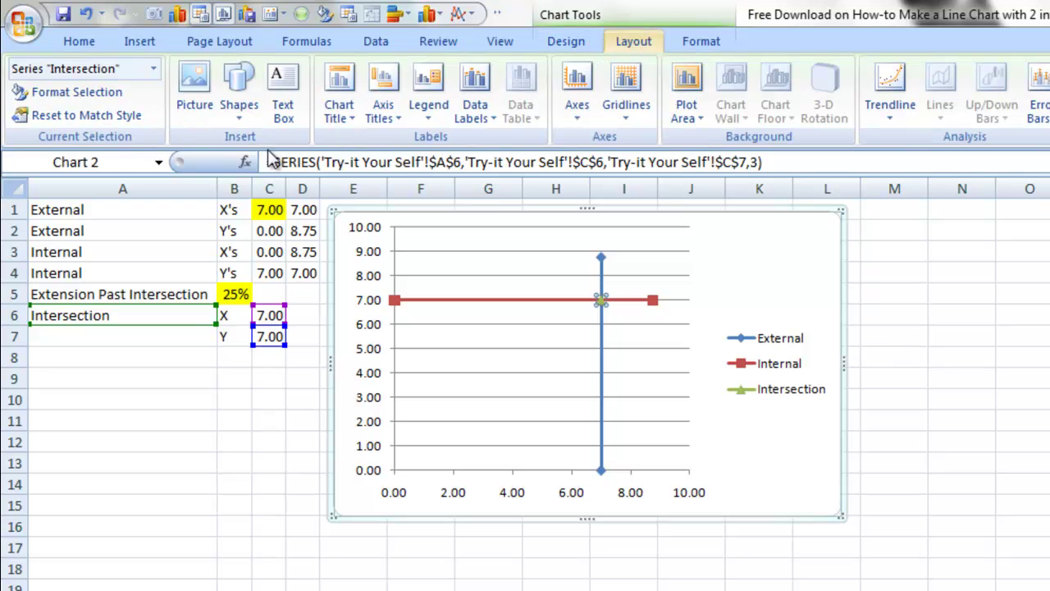
pyautogui.click(105, 94)
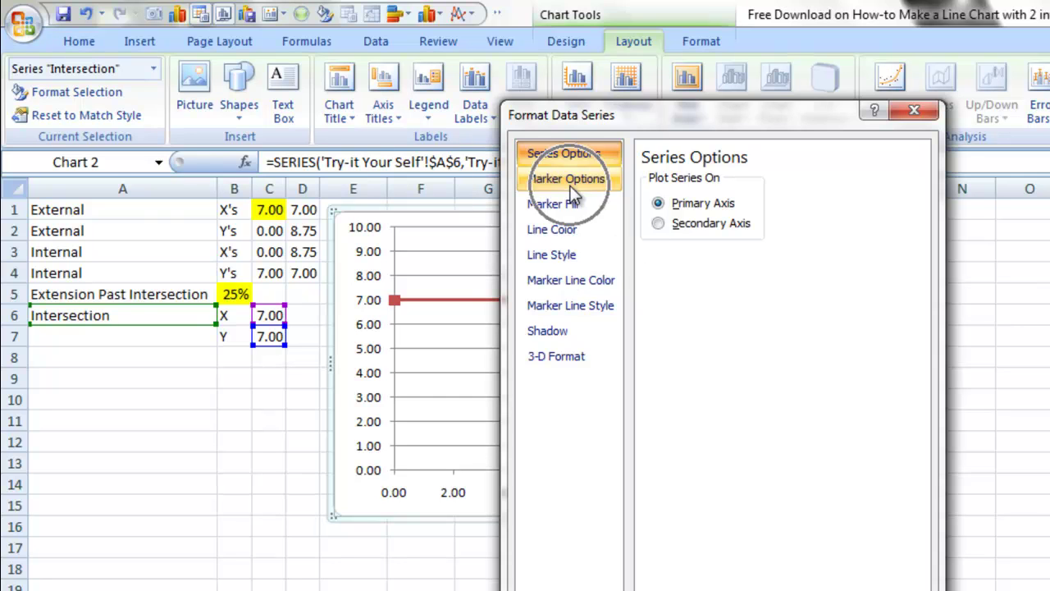
pyautogui.click(573, 191)
pyautogui.click(669, 249)
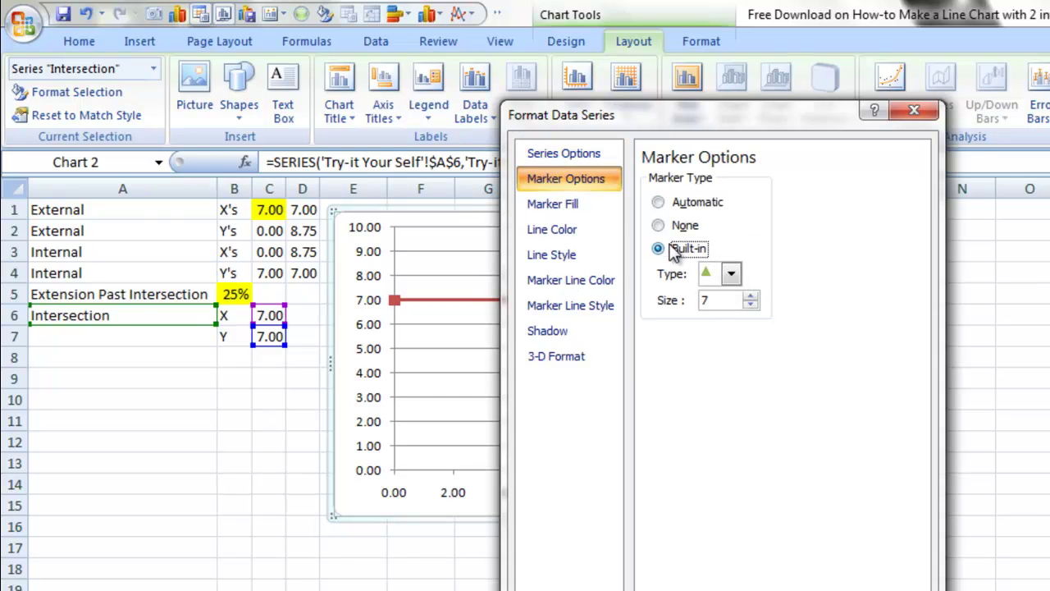
pyautogui.click(732, 275)
pyautogui.click(733, 300)
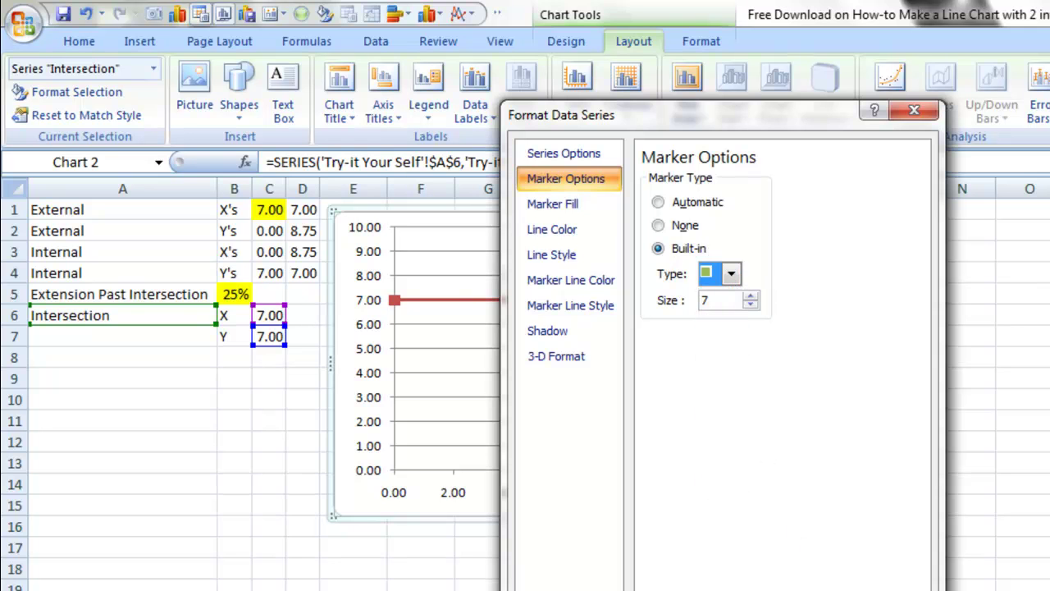
pyautogui.press('Escape')
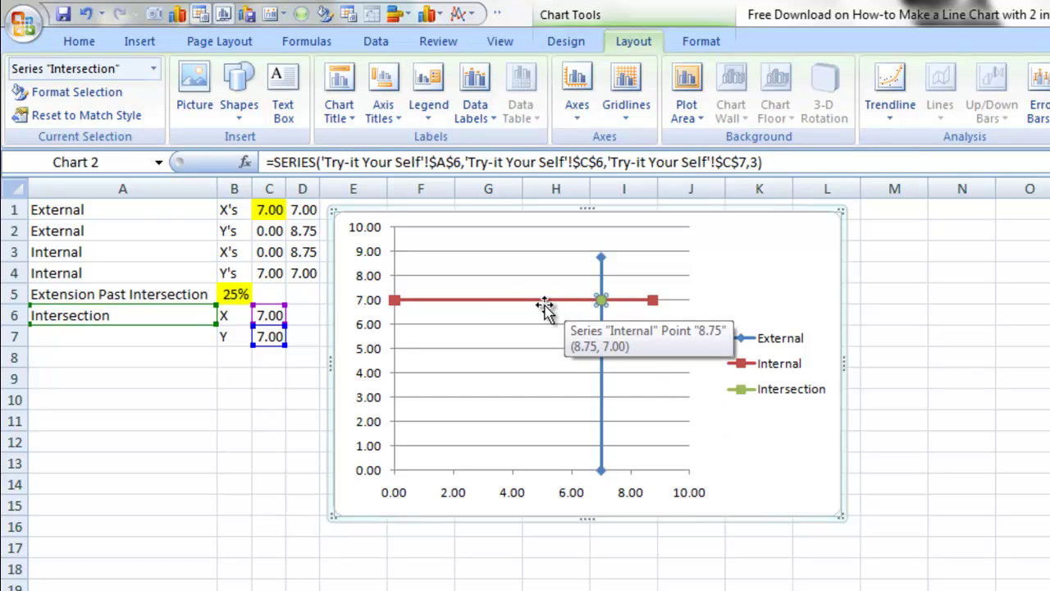
pyautogui.click(508, 311)
pyautogui.click(495, 302)
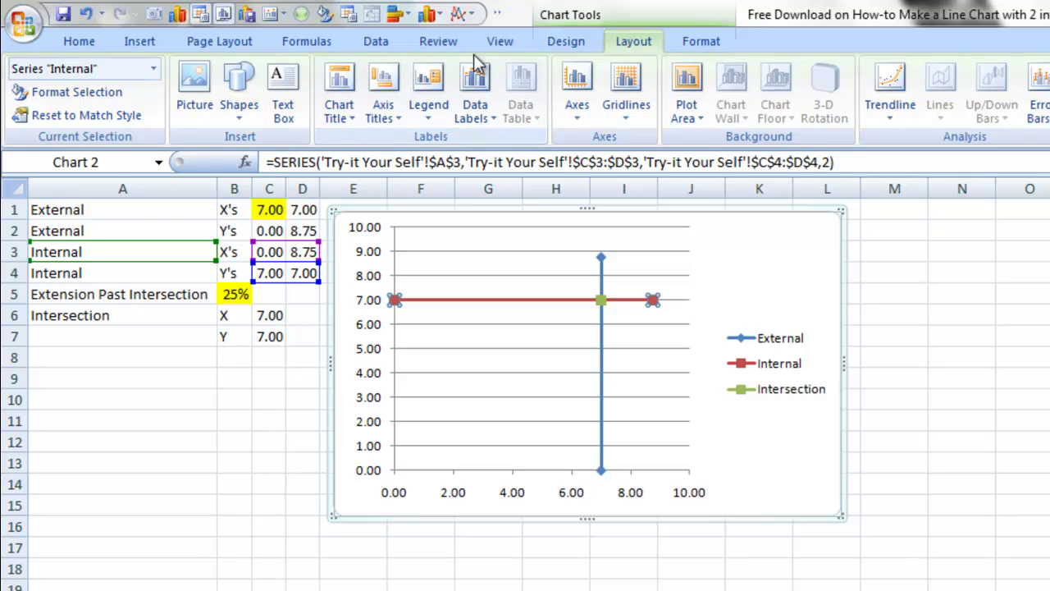
# Step: Change the Internal series to Scatter with Straight Lines without markers
pyautogui.click(567, 43)
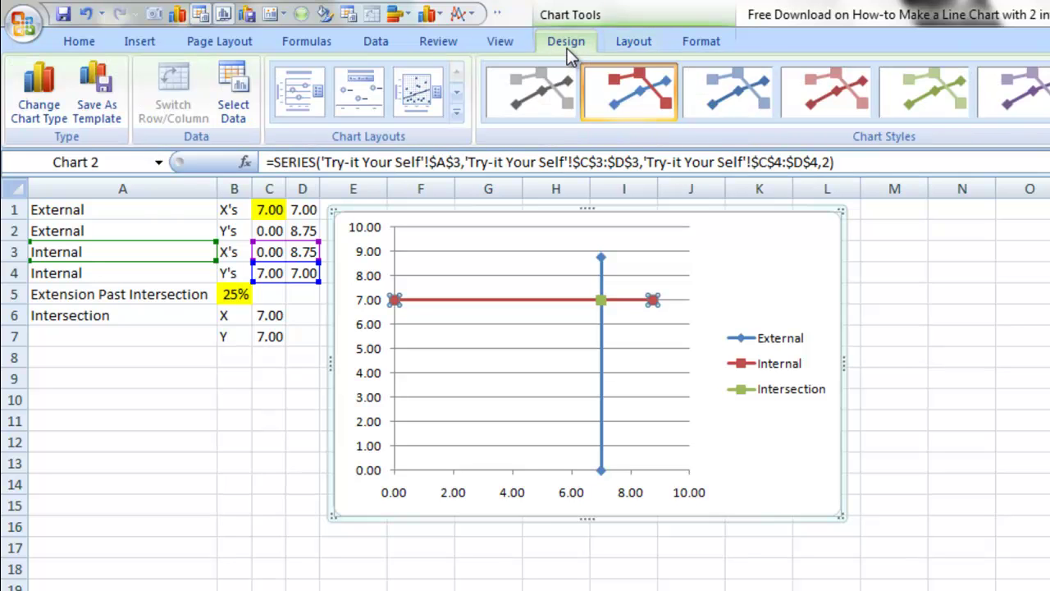
pyautogui.click(66, 125)
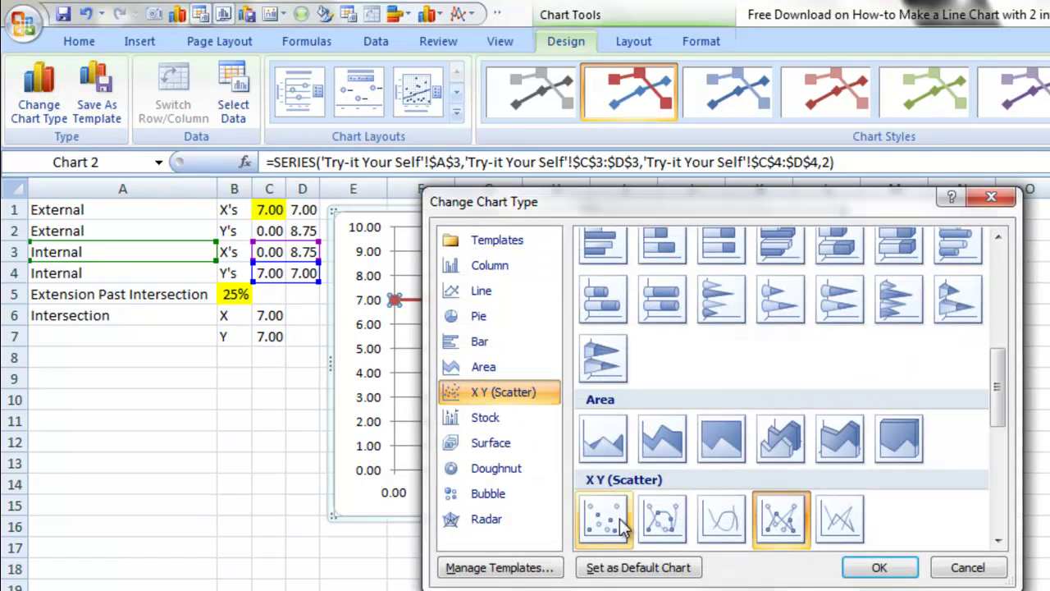
pyautogui.click(831, 532)
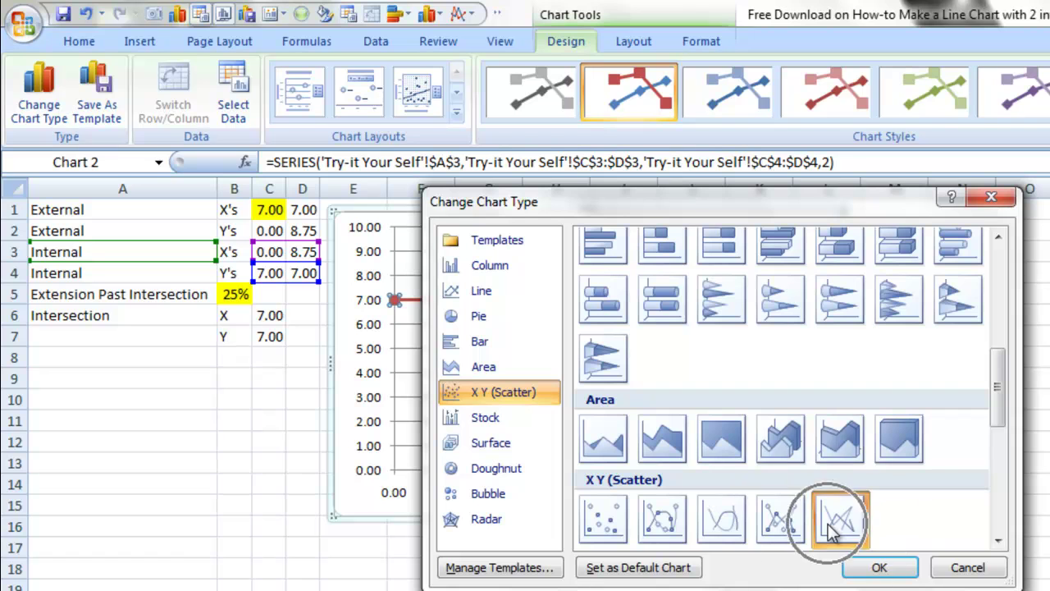
pyautogui.click(874, 567)
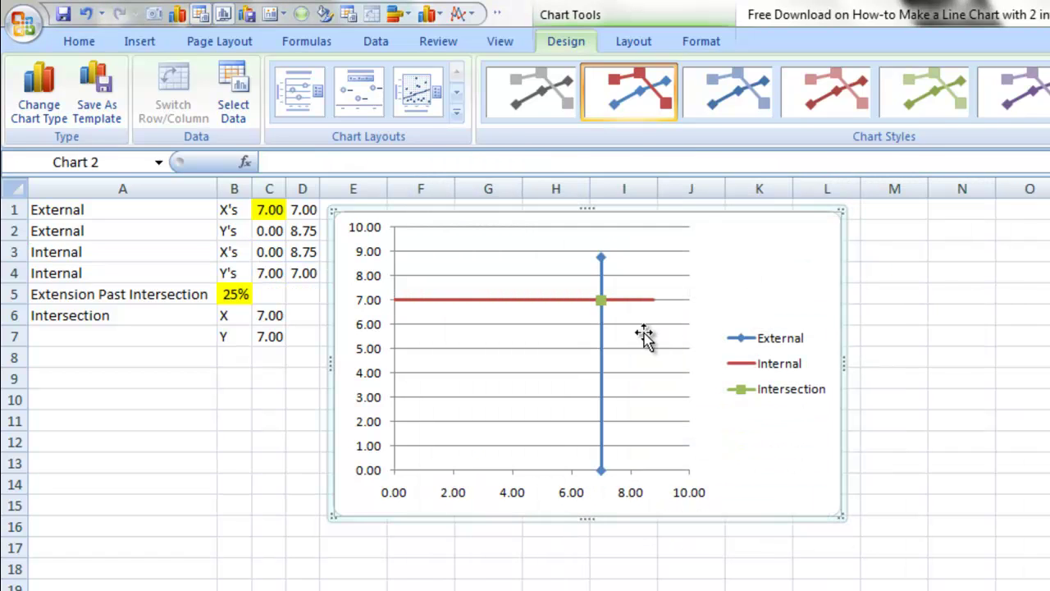
# Step: Give the External series the same Scatter with Straight Lines, no-marker chart type
pyautogui.click(601, 349)
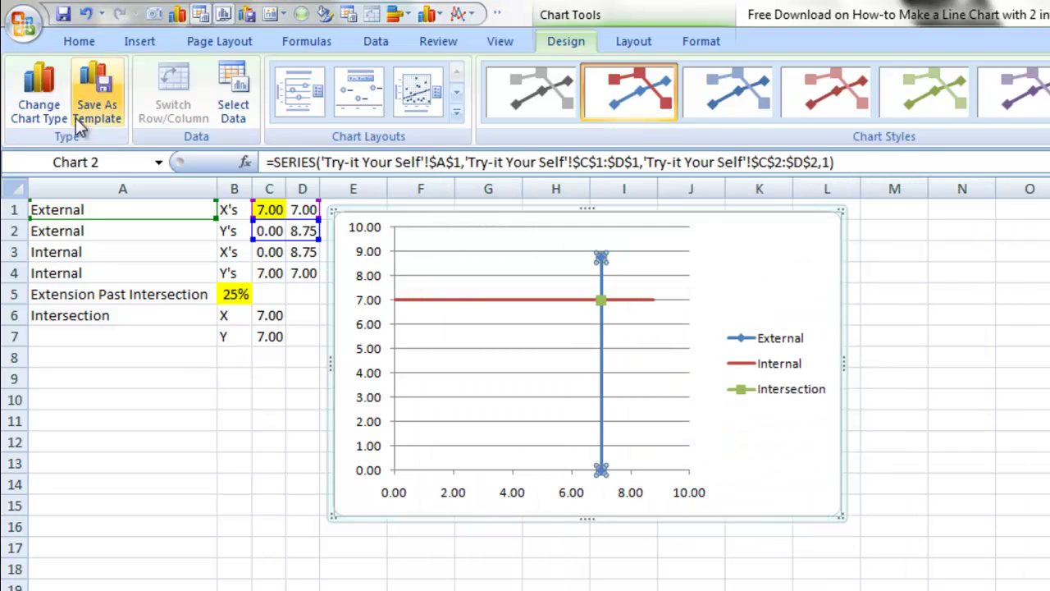
pyautogui.click(49, 115)
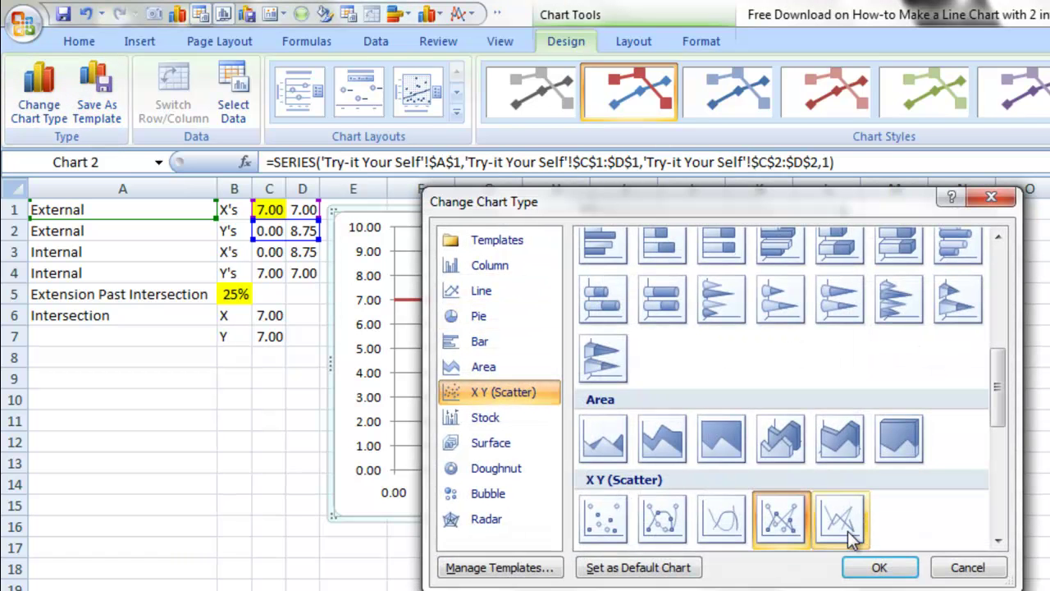
pyautogui.click(852, 534)
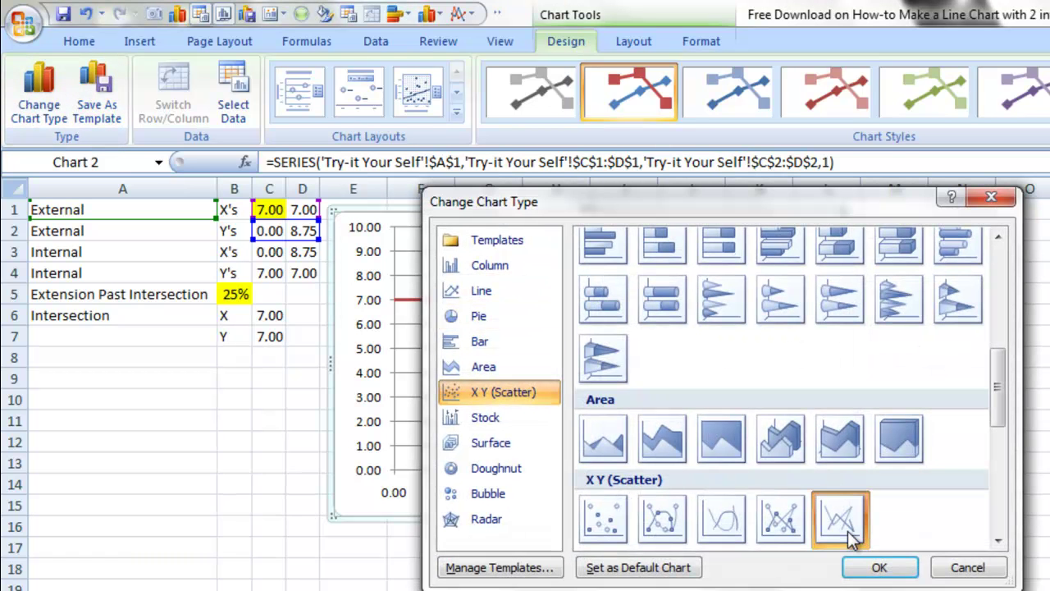
pyautogui.click(872, 566)
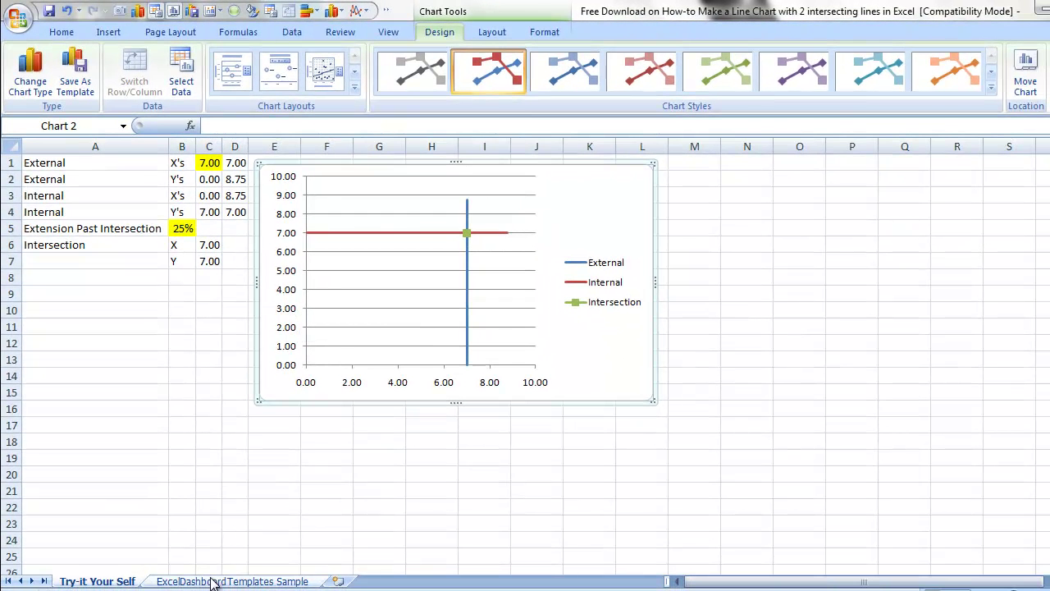
# Step: Try 15 in C1, widen column D, then set C1 to 1 so the lines cross at (1, 1)
pyautogui.click(209, 164)
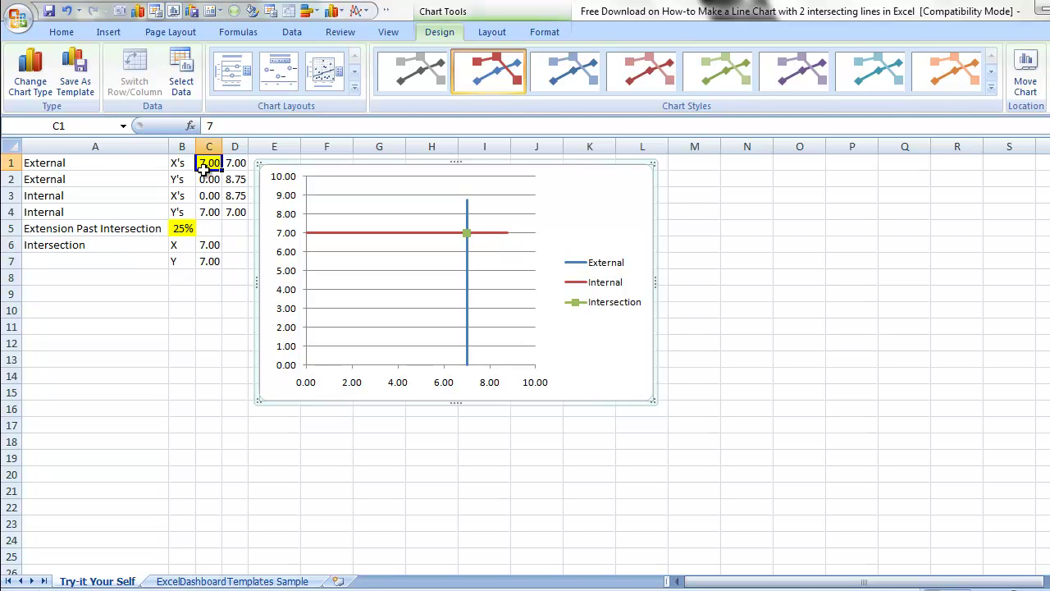
pyautogui.write('15')
pyautogui.press('Return')
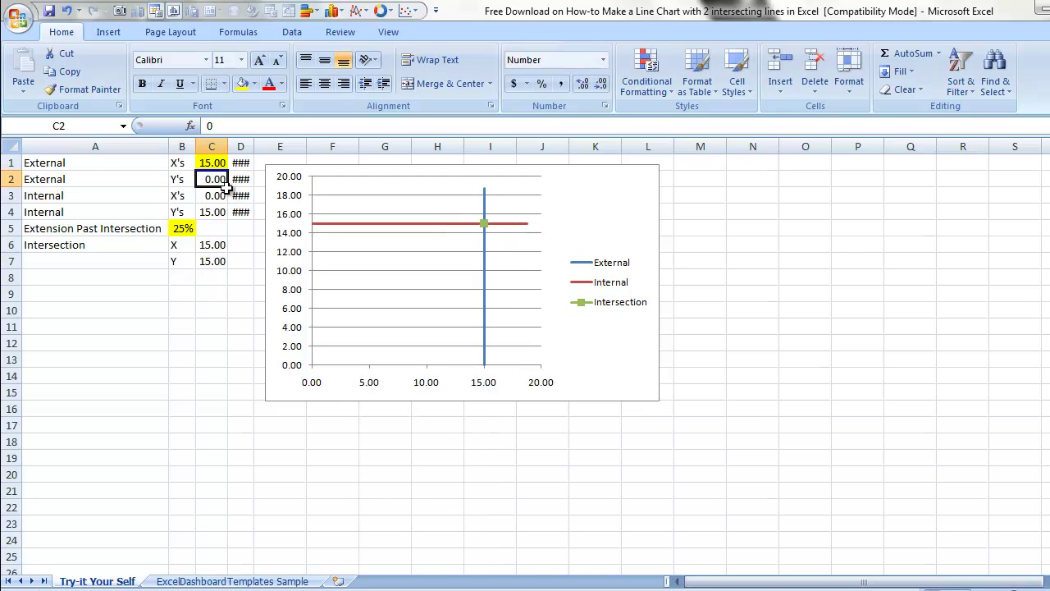
pyautogui.moveTo(257, 148); pyautogui.dragTo(264, 148)
pyautogui.click(221, 162)
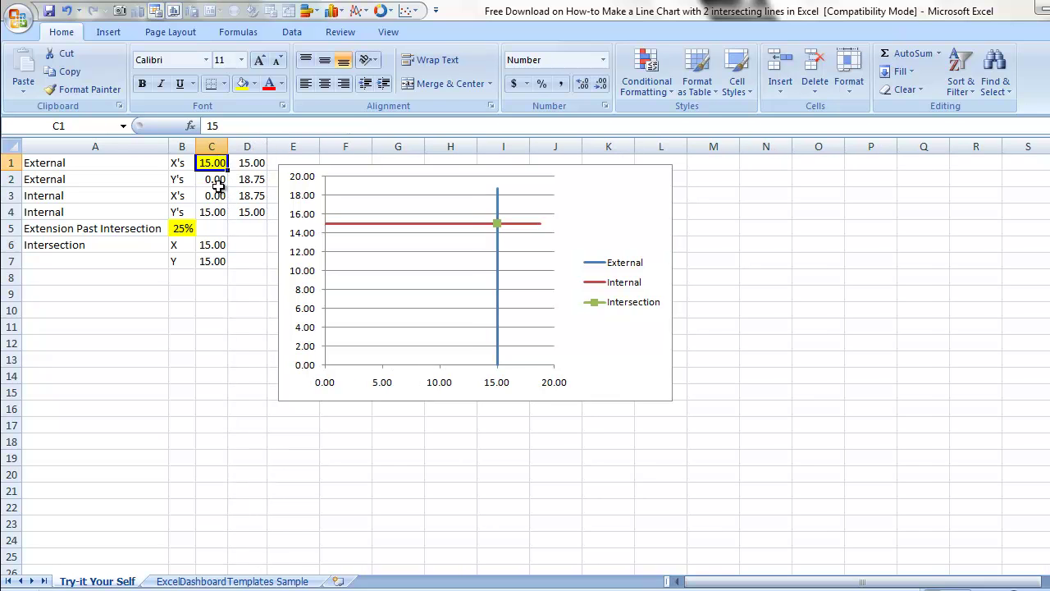
pyautogui.write('1')
pyautogui.press('Return')
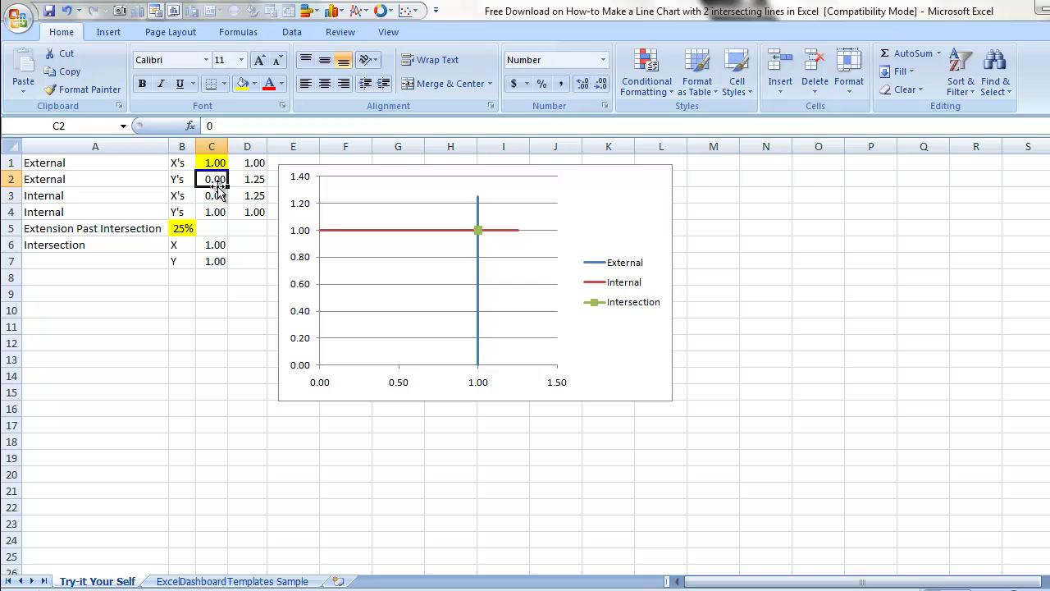
pyautogui.click(188, 227)
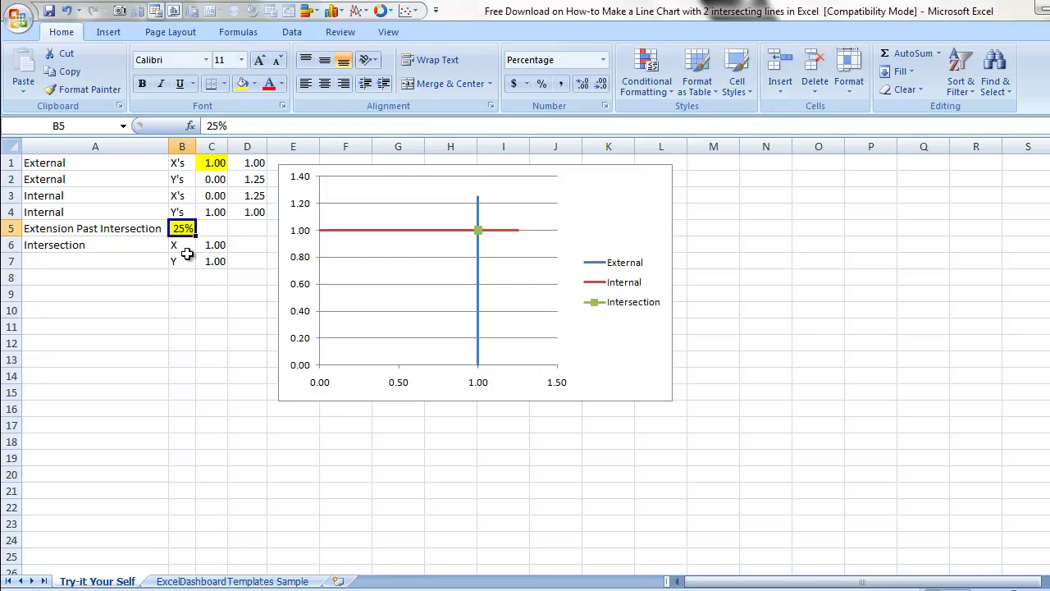
pyautogui.write('10')
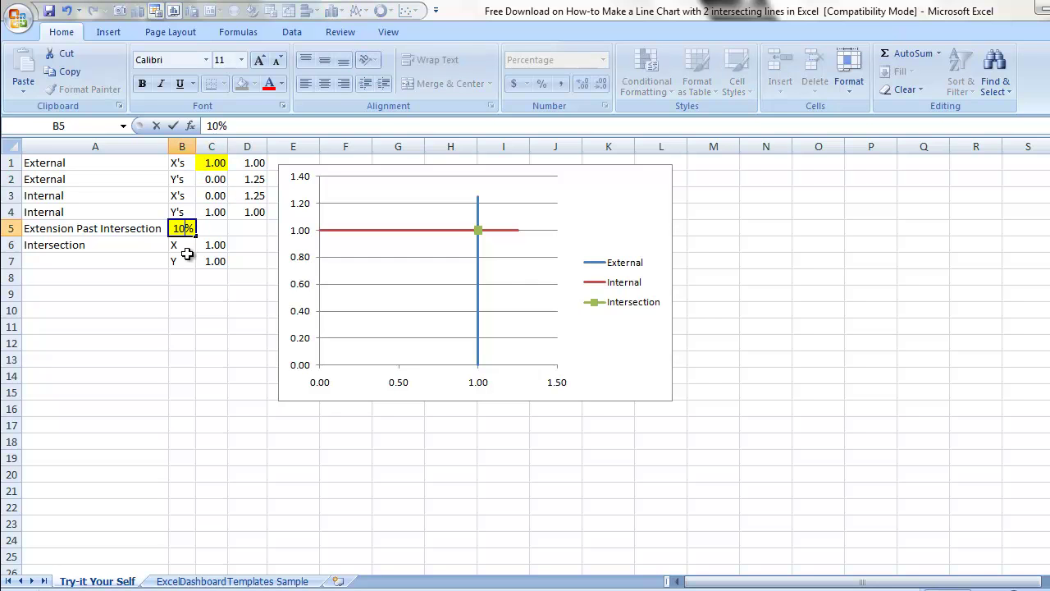
pyautogui.press('Return')
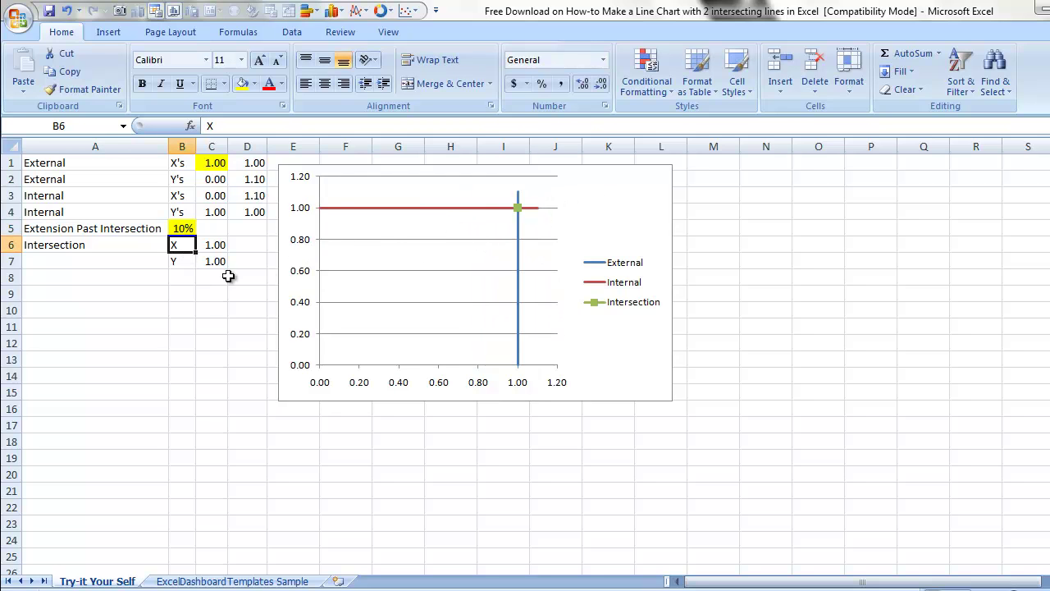
pyautogui.click(184, 229)
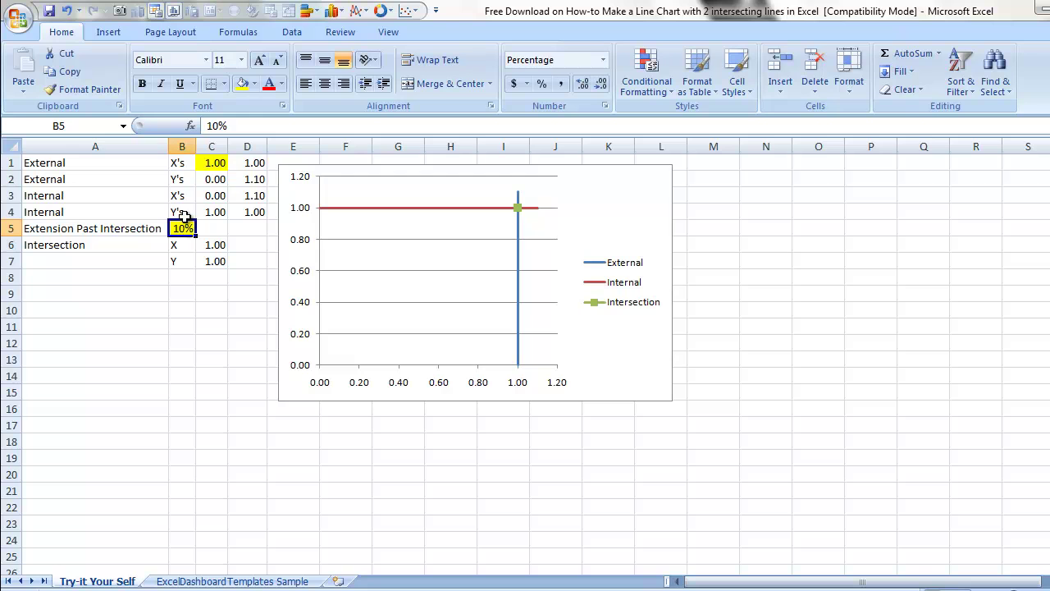
pyautogui.write('50')
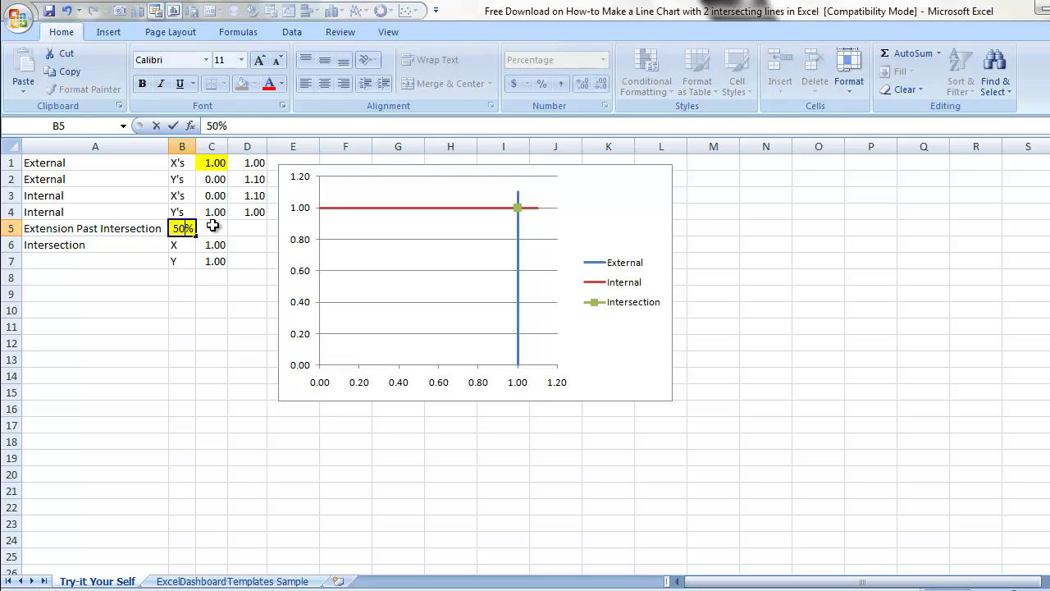
pyautogui.click(212, 227)
pyautogui.click(434, 206)
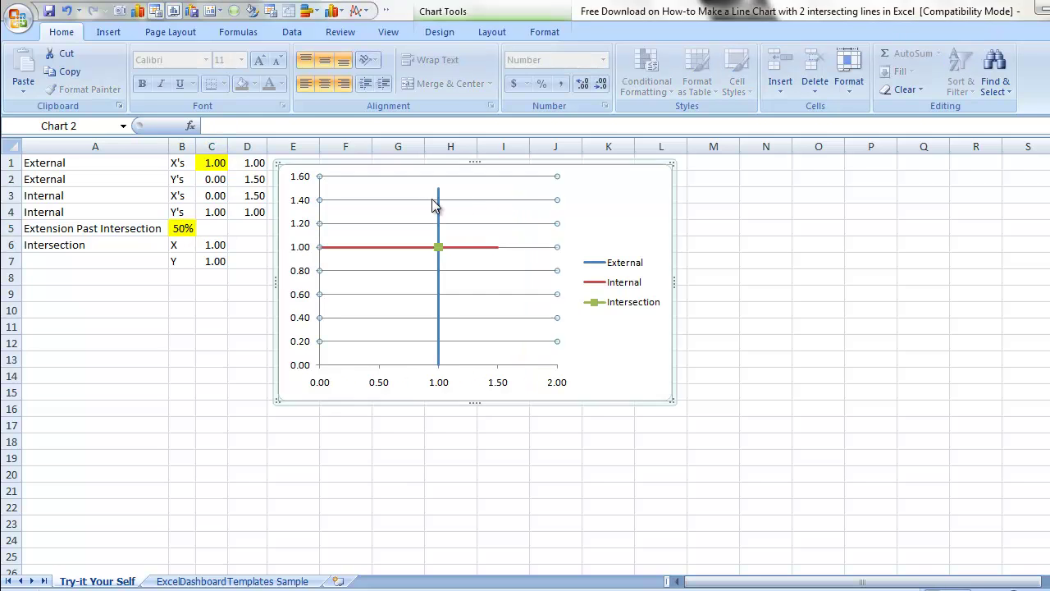
pyautogui.click(437, 200)
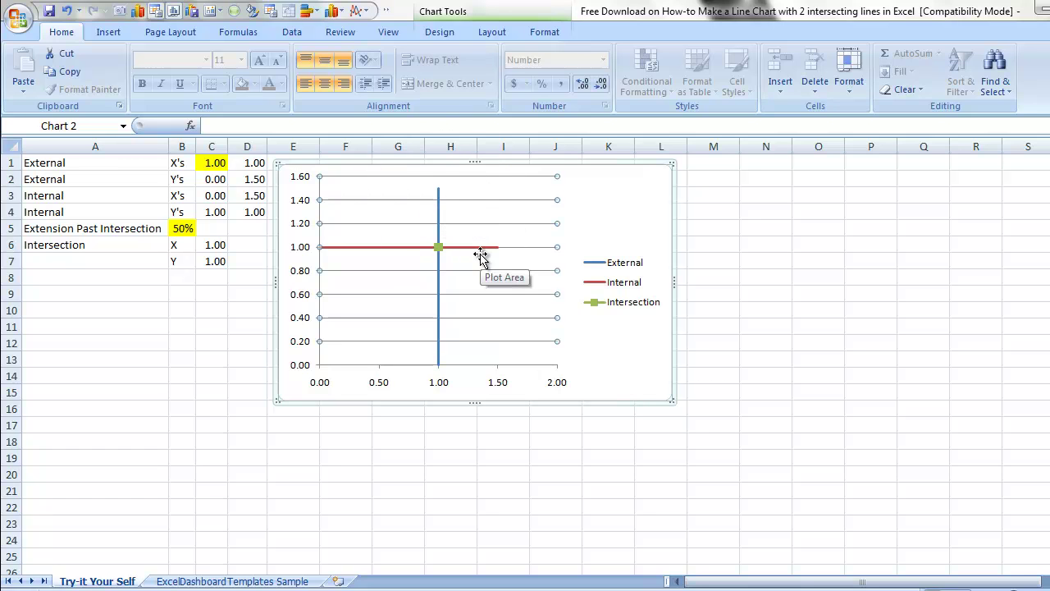
pyautogui.click(176, 230)
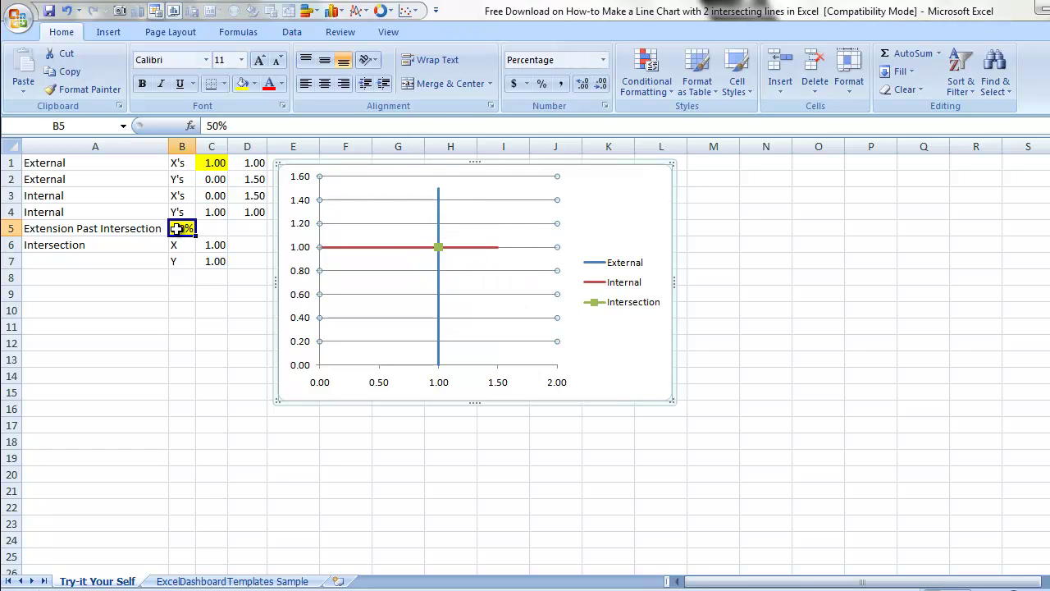
pyautogui.write('26')
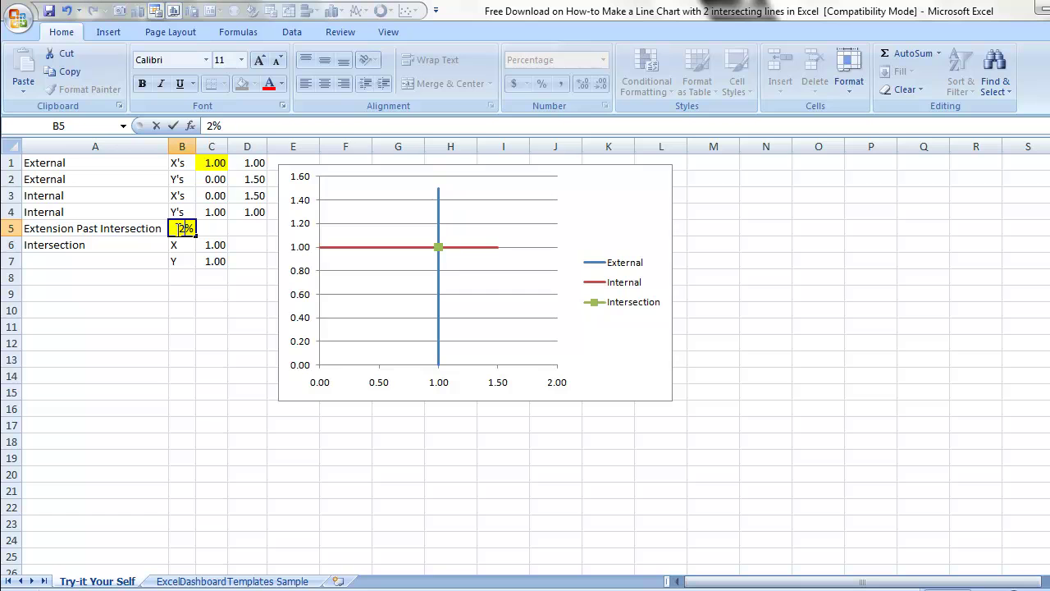
pyautogui.press('Return')
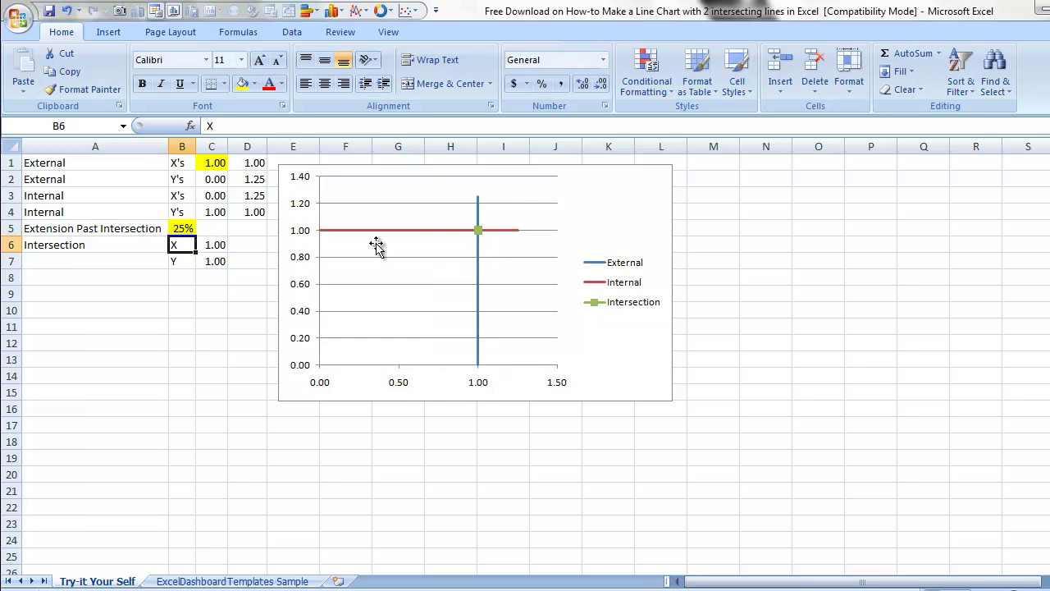
pyautogui.click(493, 230)
pyautogui.click(285, 402)
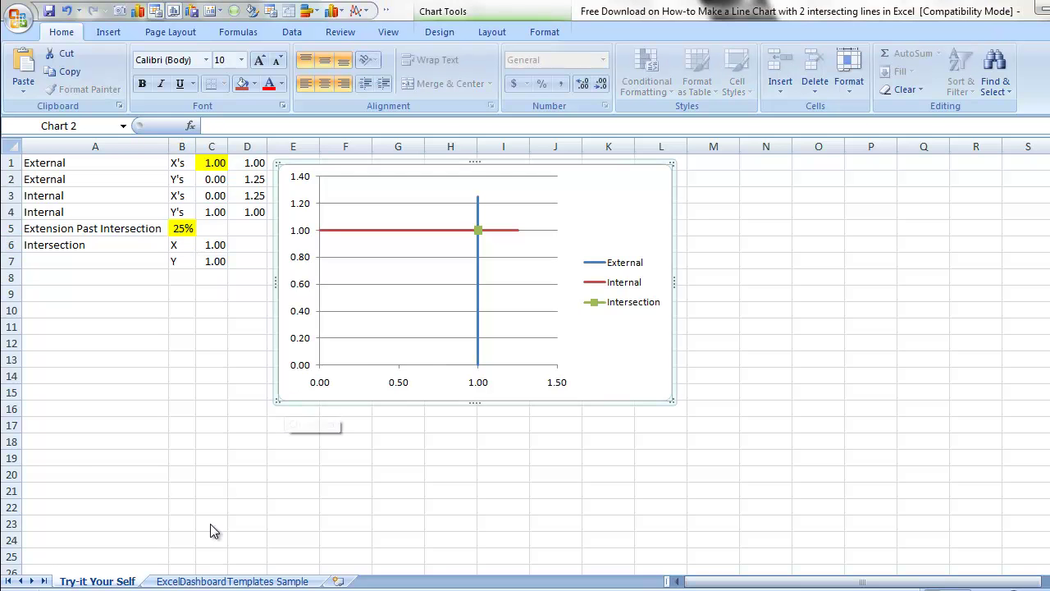
# Step: Paste the chart copy at K9 on the ExcelDashboardTemplates Sample sheet, moved up below the forum question
pyautogui.click(210, 581)
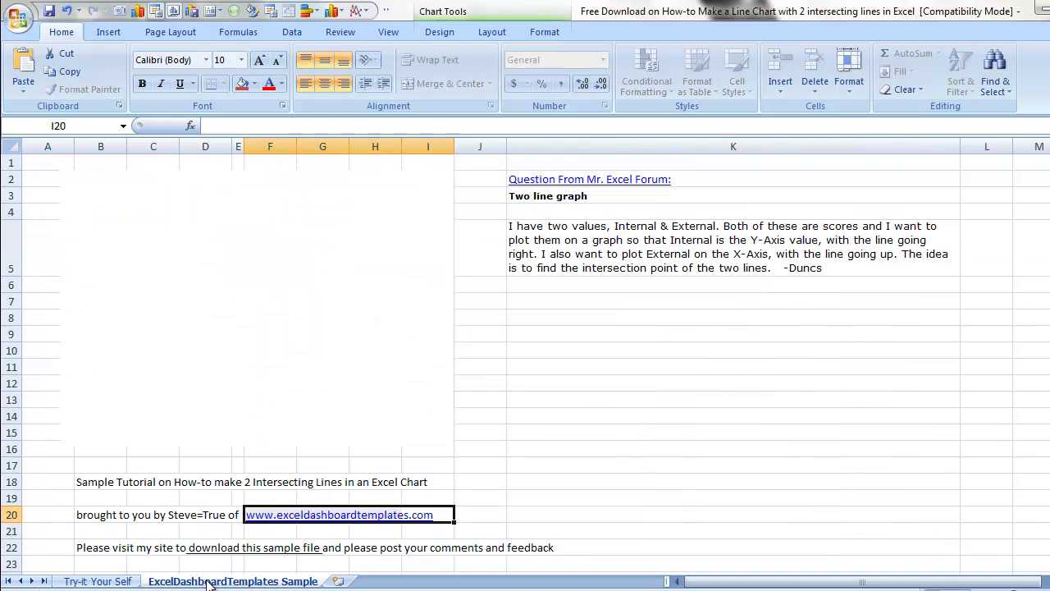
pyautogui.click(522, 340)
pyautogui.hotkey('ctrl', 'v')
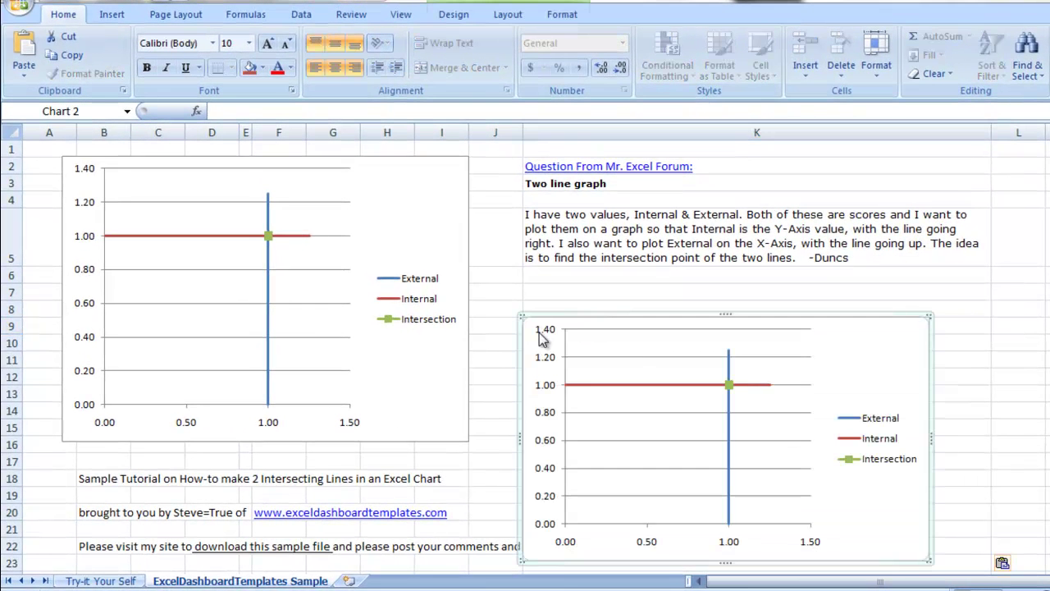
pyautogui.moveTo(605, 315); pyautogui.dragTo(616, 284)
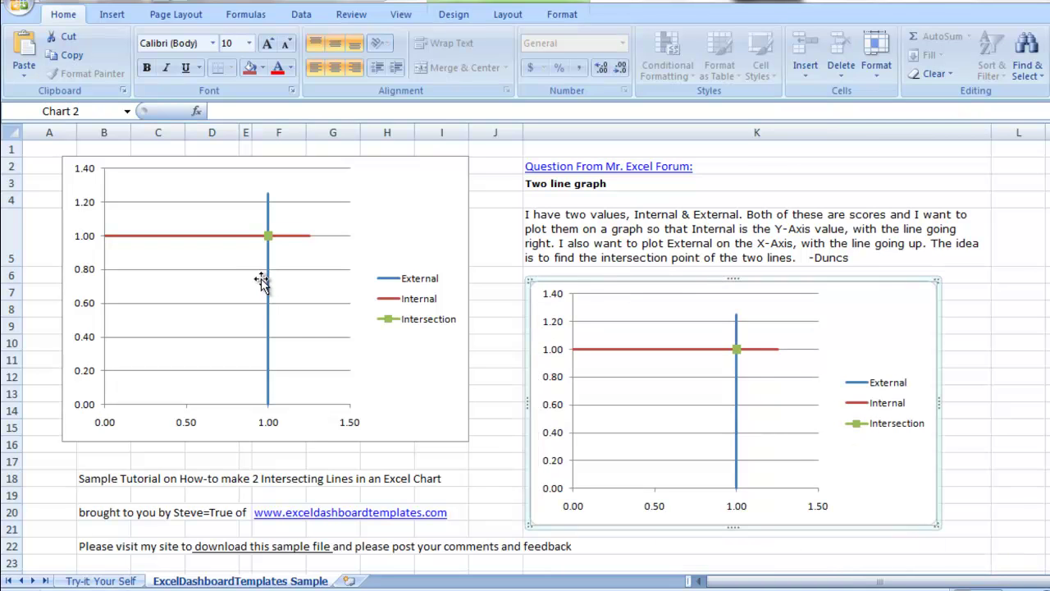